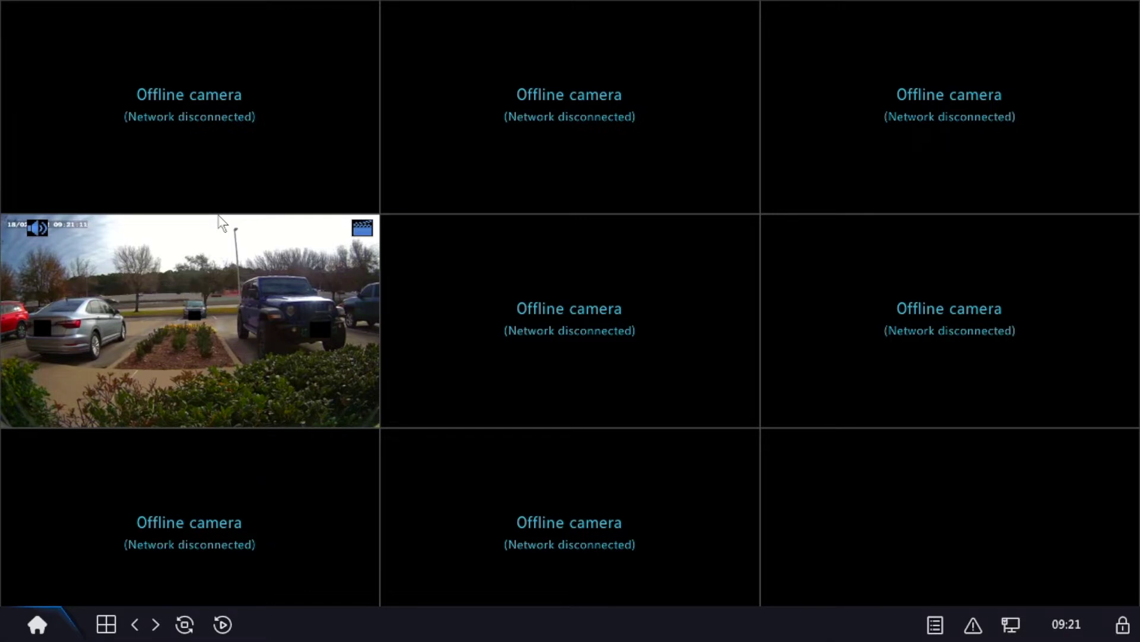
- Open IP Camera 01's Cross Line Detection setup under VCA Config from the main menu
{"action": "right_click", "coordinate": [220, 223]}
{"action": "left_click", "coordinate": [280, 231]}
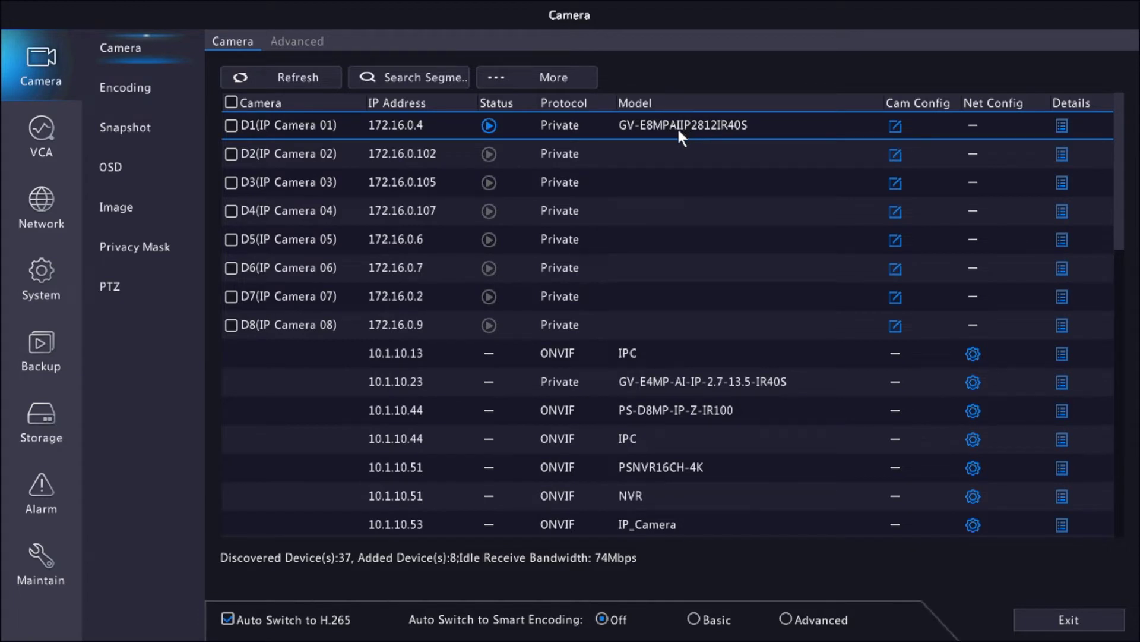
{"action": "left_click", "coordinate": [56, 153]}
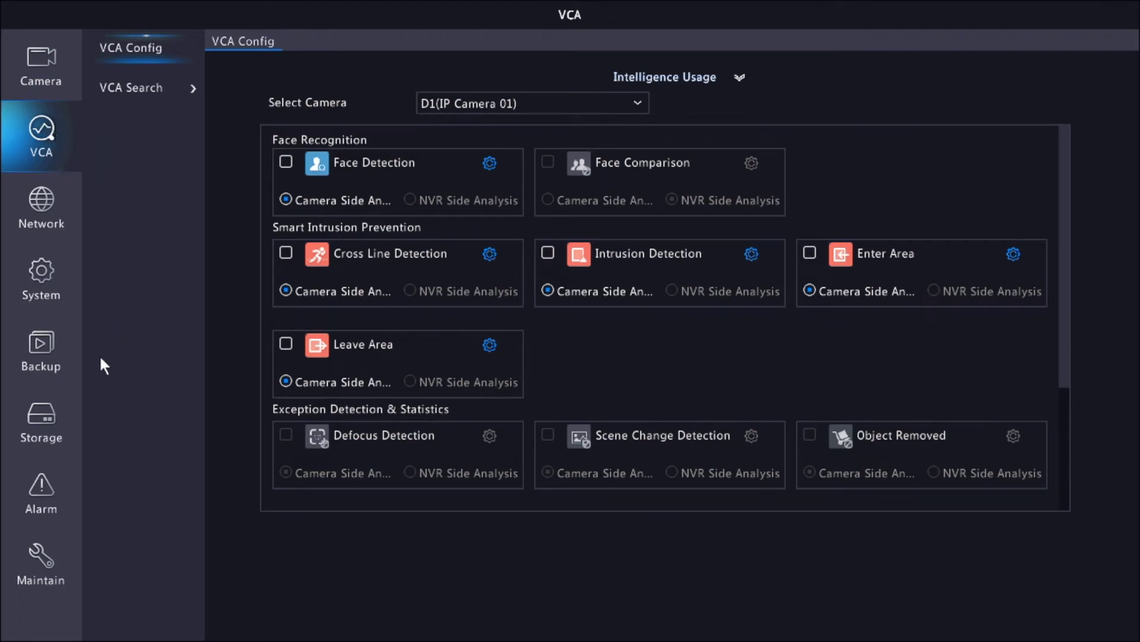
{"action": "left_click", "coordinate": [48, 493]}
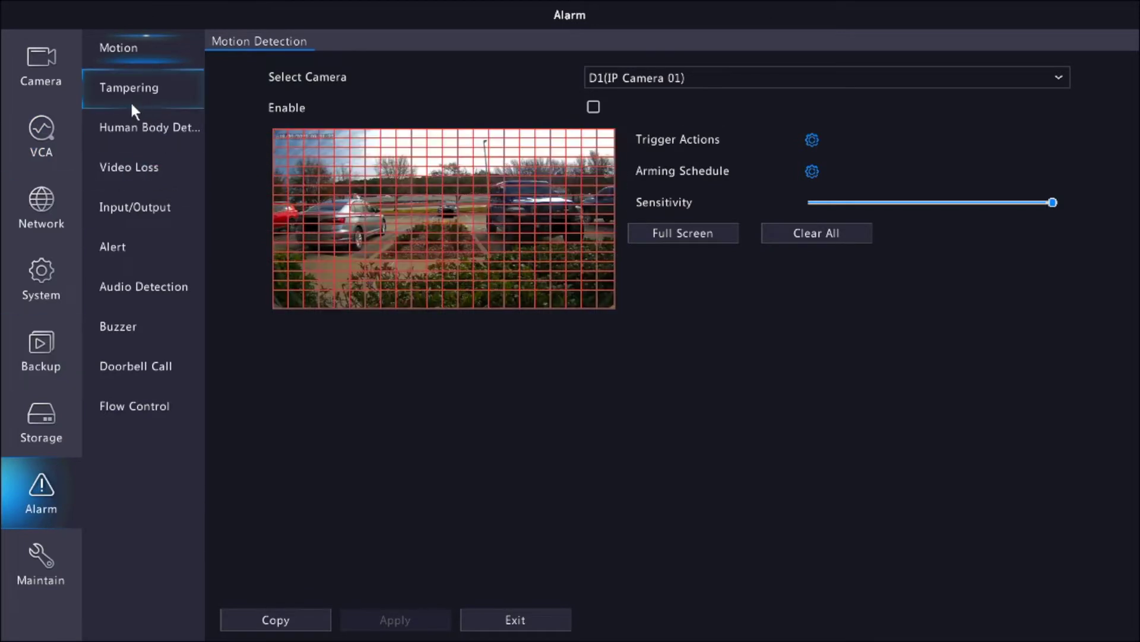
{"action": "left_click", "coordinate": [54, 140]}
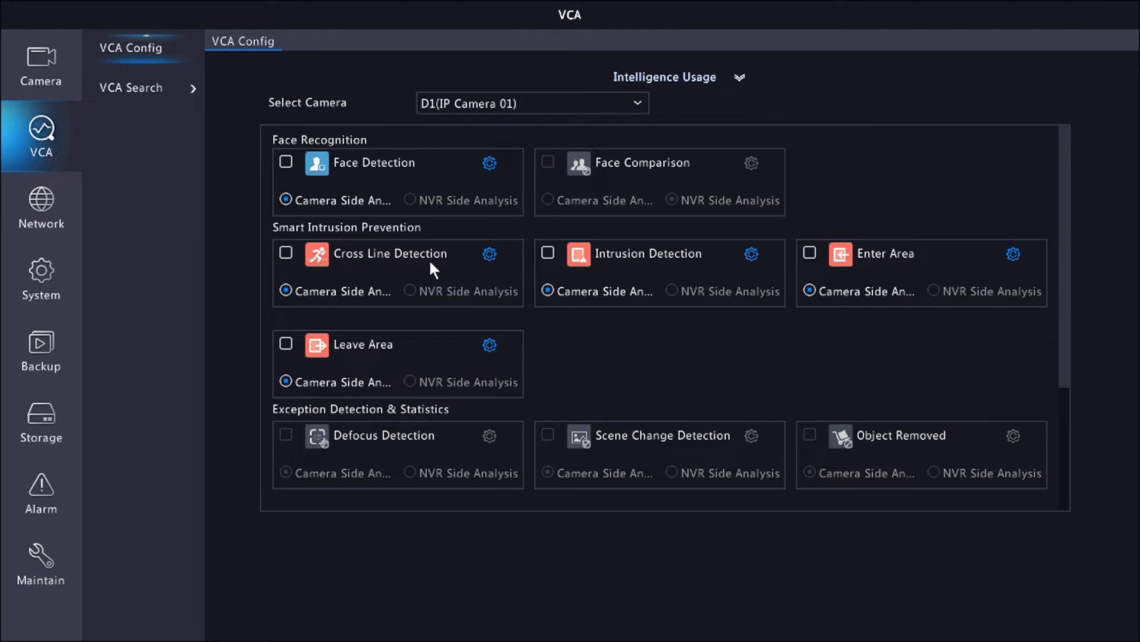
{"action": "left_click", "coordinate": [491, 254]}
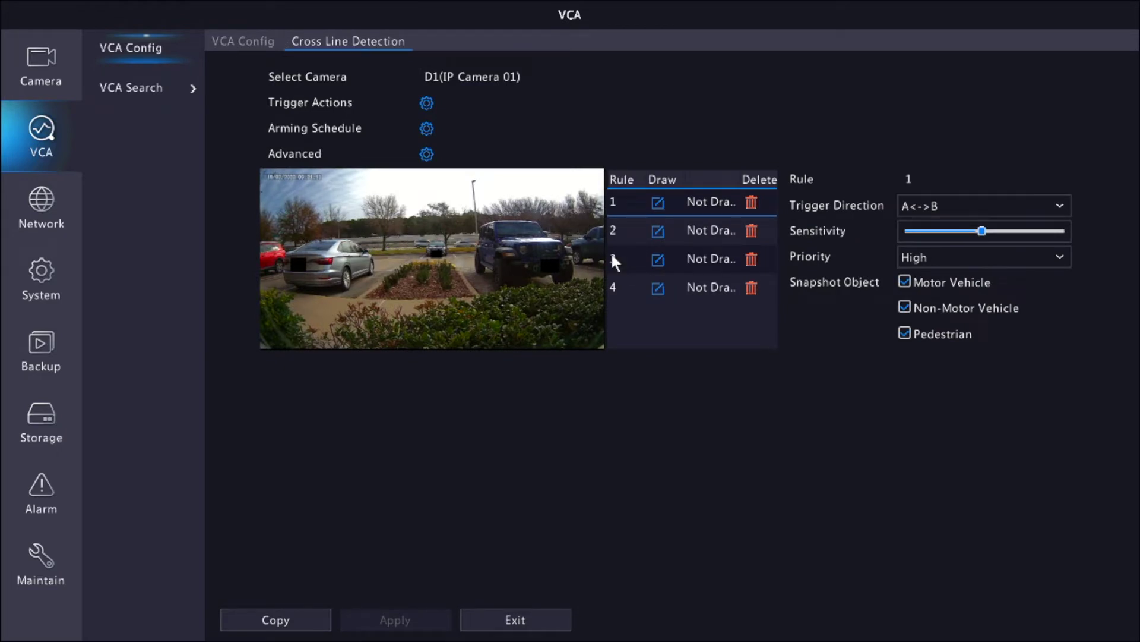
- Draw rule 1's line down from the lamp pole, raise sensitivity, and snapshot pedestrians only
{"action": "left_click", "coordinate": [659, 202]}
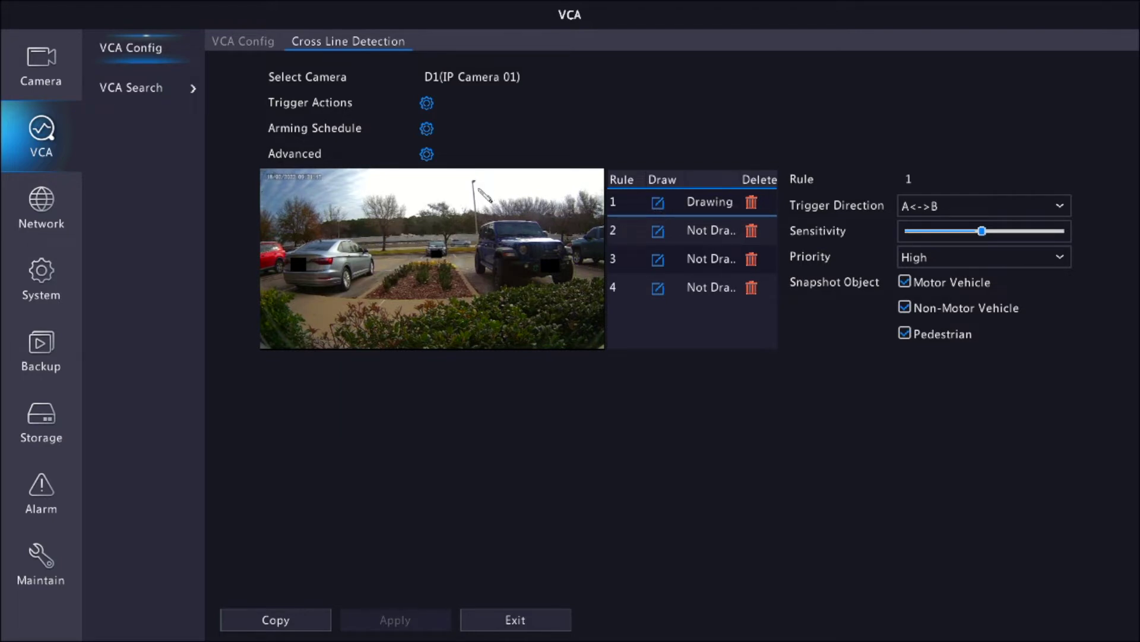
{"action": "left_click_drag", "start_coordinate": [473, 181], "coordinate": [485, 339]}
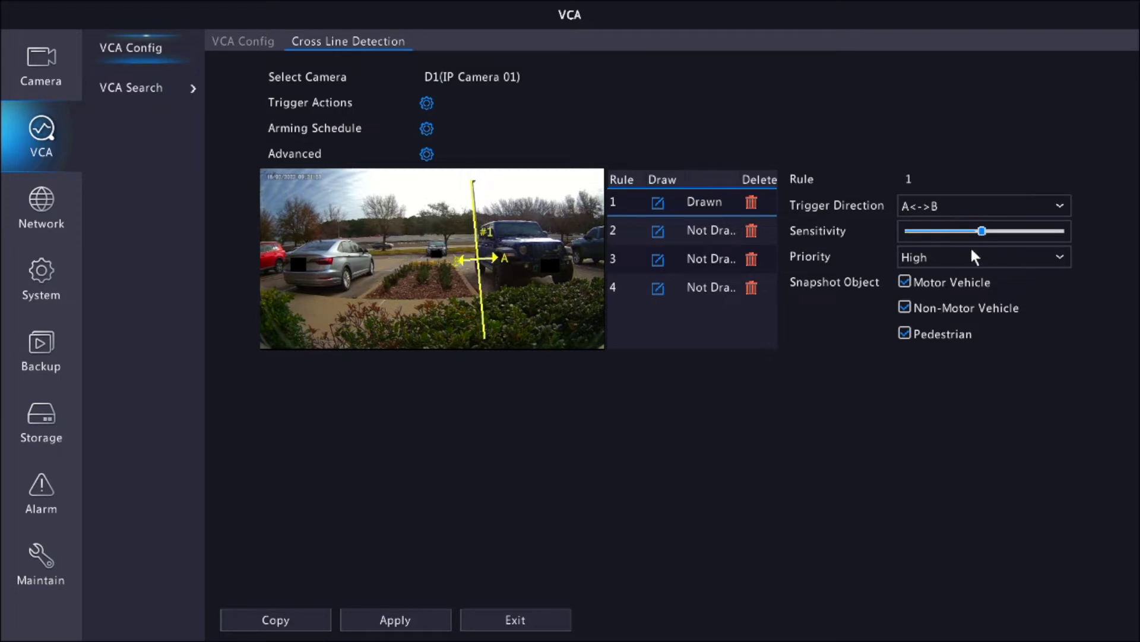
{"action": "left_click", "coordinate": [1015, 231]}
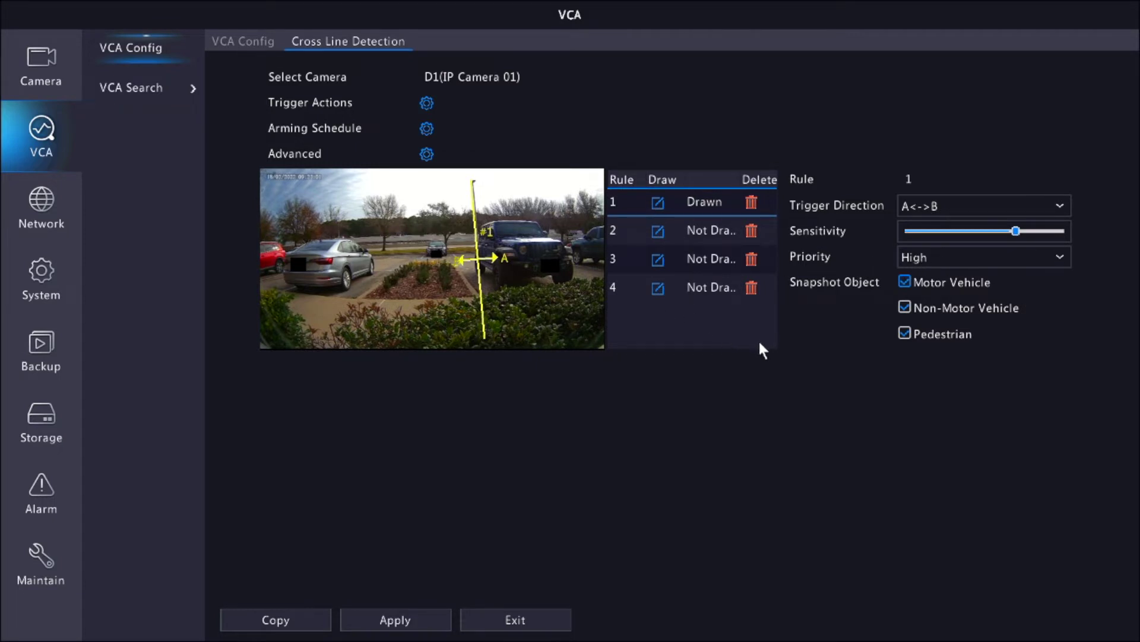
{"action": "left_click", "coordinate": [905, 281]}
{"action": "left_click", "coordinate": [905, 308]}
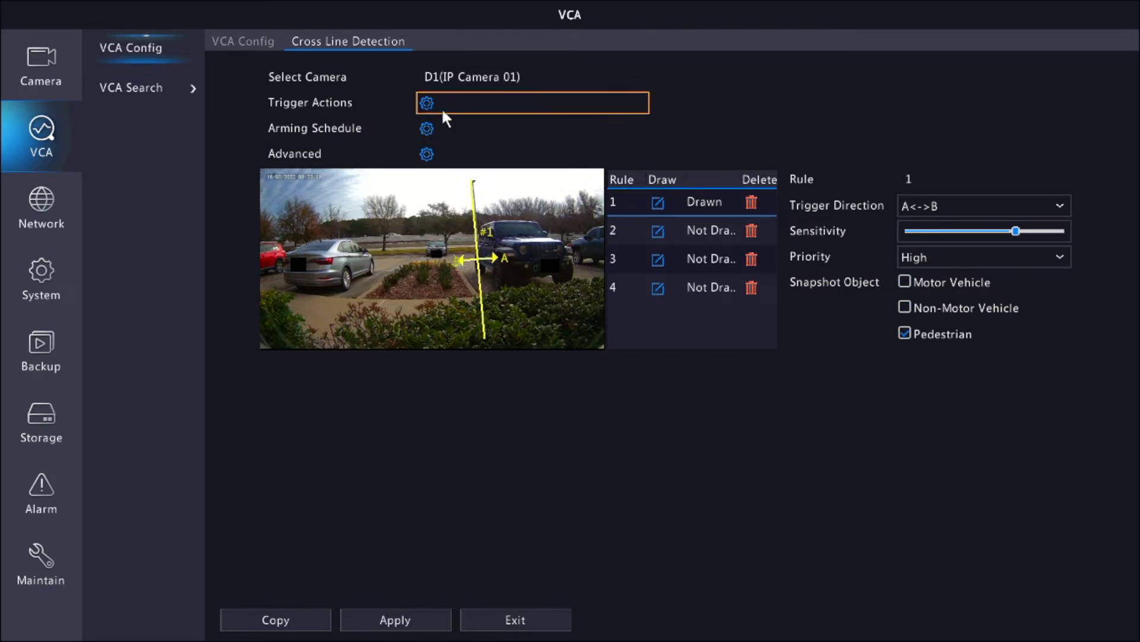
- Set rule 1's trigger actions to a pop-up window plus recording on D1
{"action": "left_click", "coordinate": [426, 102]}
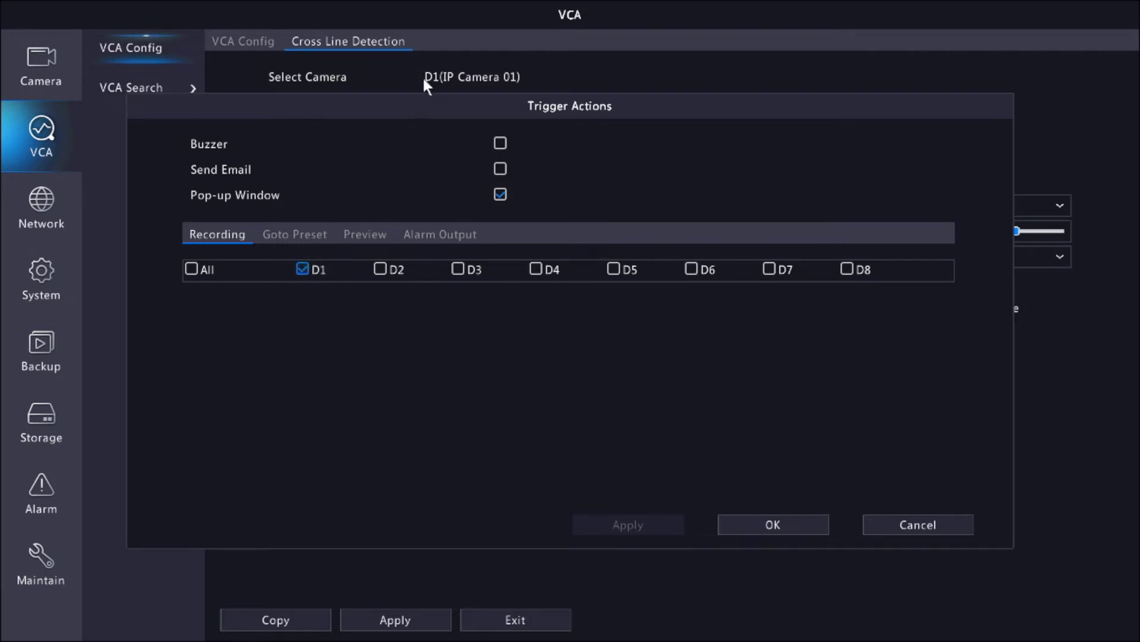
{"action": "left_click", "coordinate": [753, 518]}
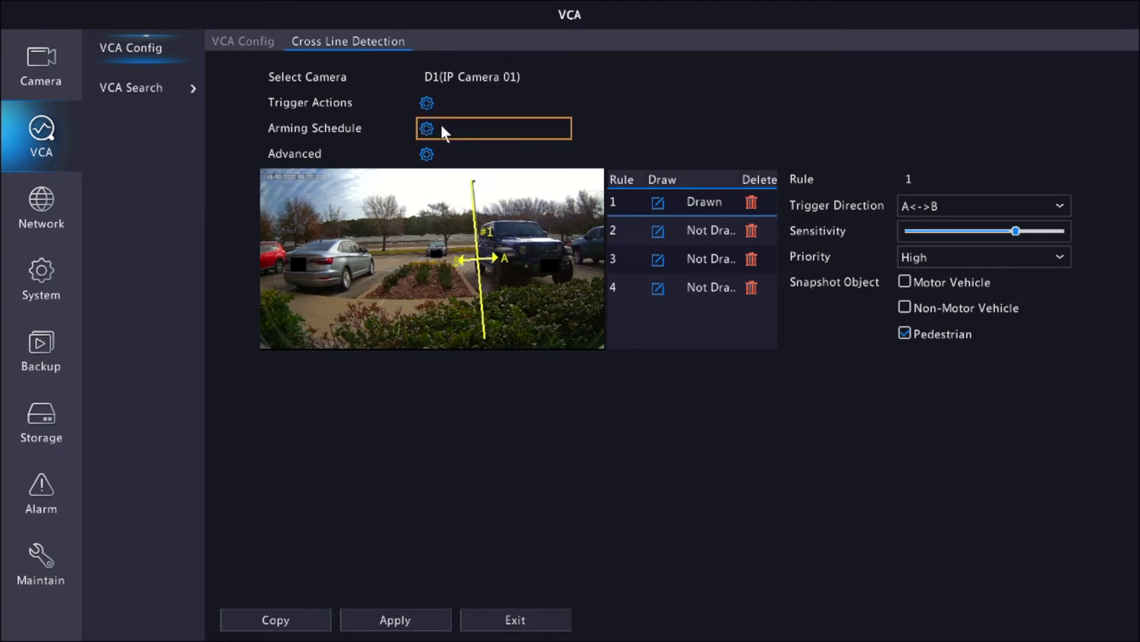
- Apply the cross-line settings, exit to VCA Config, and return to live view
{"action": "left_click", "coordinate": [415, 620]}
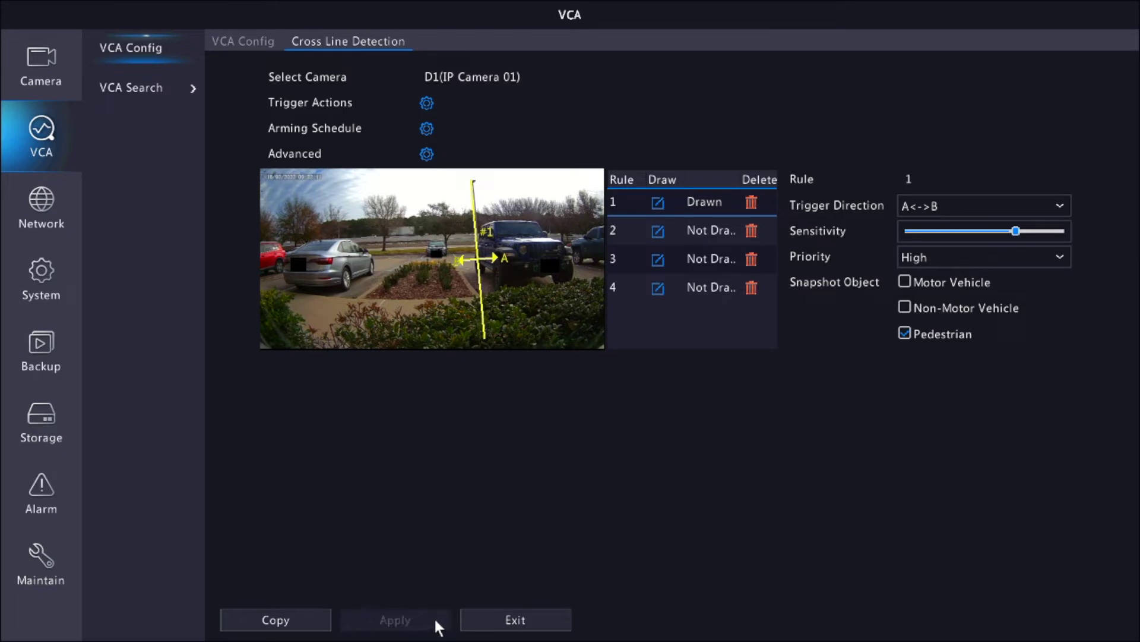
{"action": "left_click", "coordinate": [521, 617]}
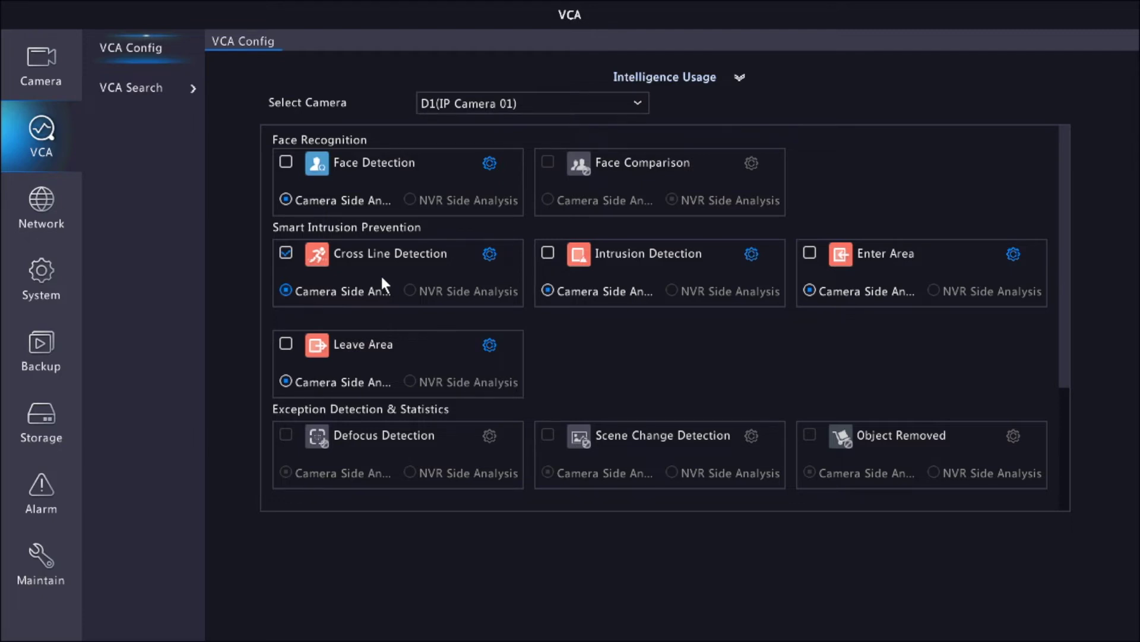
{"action": "right_click", "coordinate": [428, 276]}
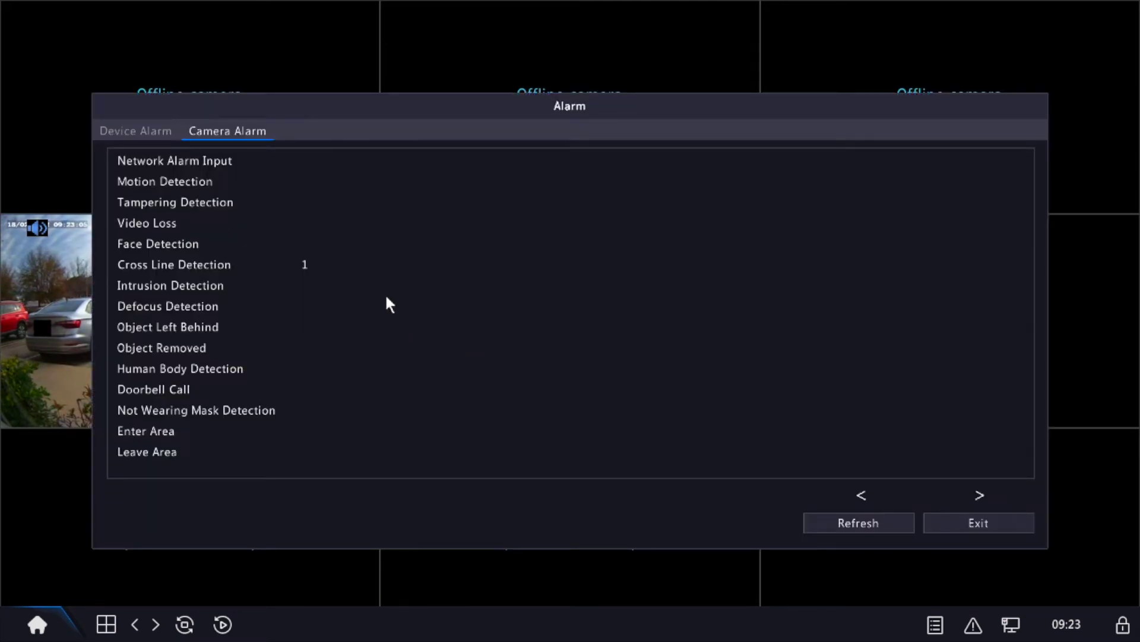
- Close the Camera Alarm list showing one Cross Line Detection alarm and bring up the menu options
{"action": "right_click", "coordinate": [275, 273]}
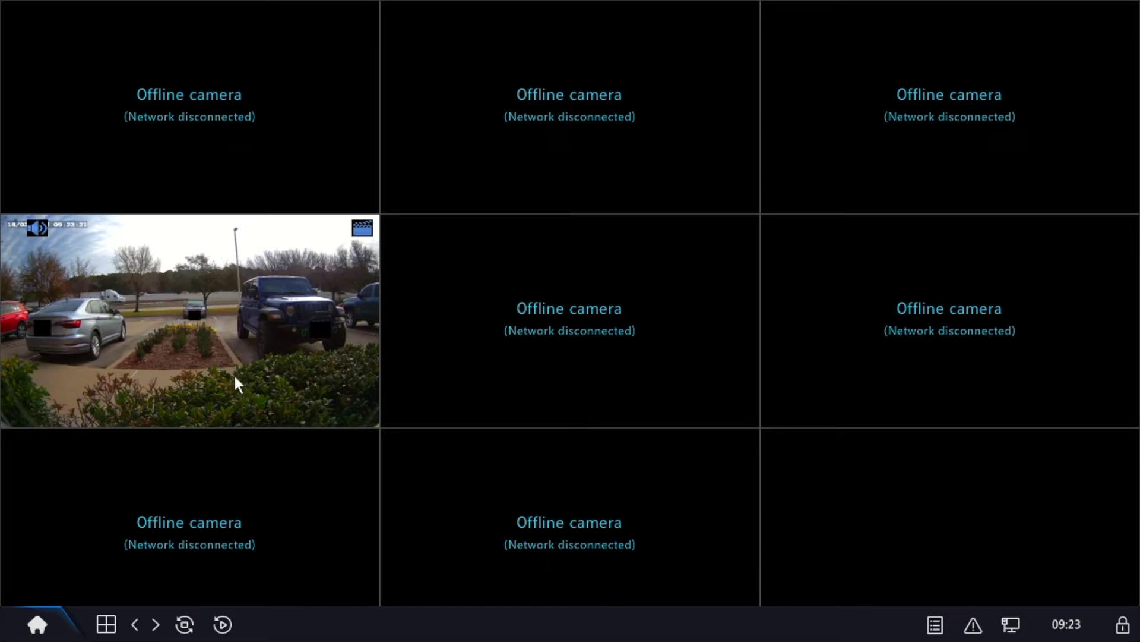
{"action": "right_click", "coordinate": [215, 314]}
- Return to the VCA settings from live view through the main menu
{"action": "left_click", "coordinate": [249, 327]}
{"action": "left_click", "coordinate": [75, 139]}
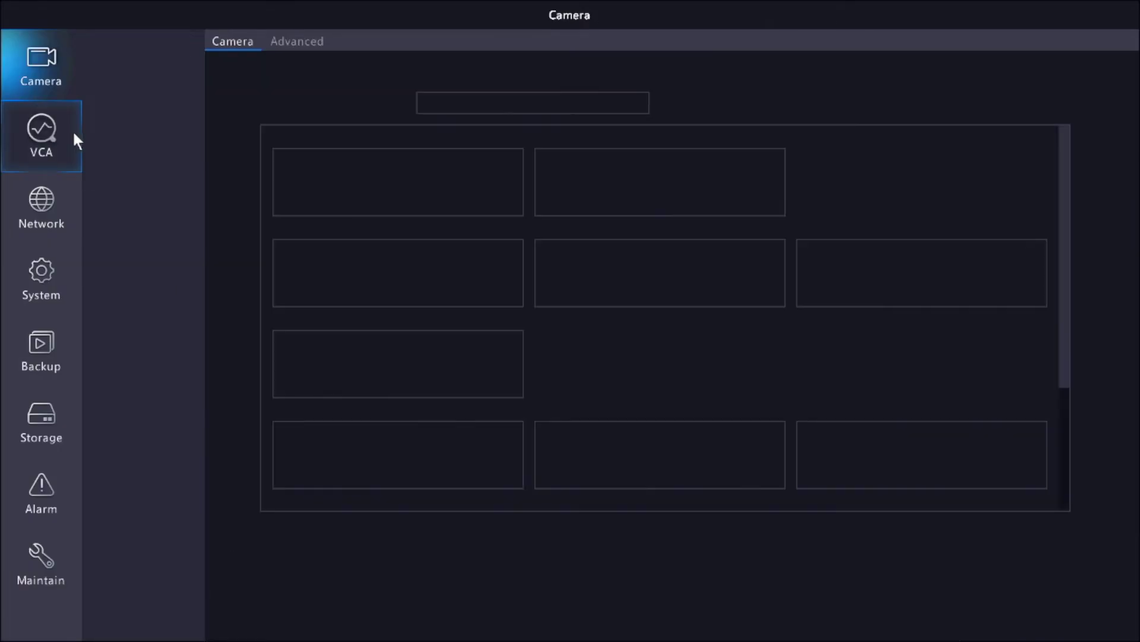
{"action": "left_click", "coordinate": [490, 253]}
{"action": "right_click", "coordinate": [427, 467]}
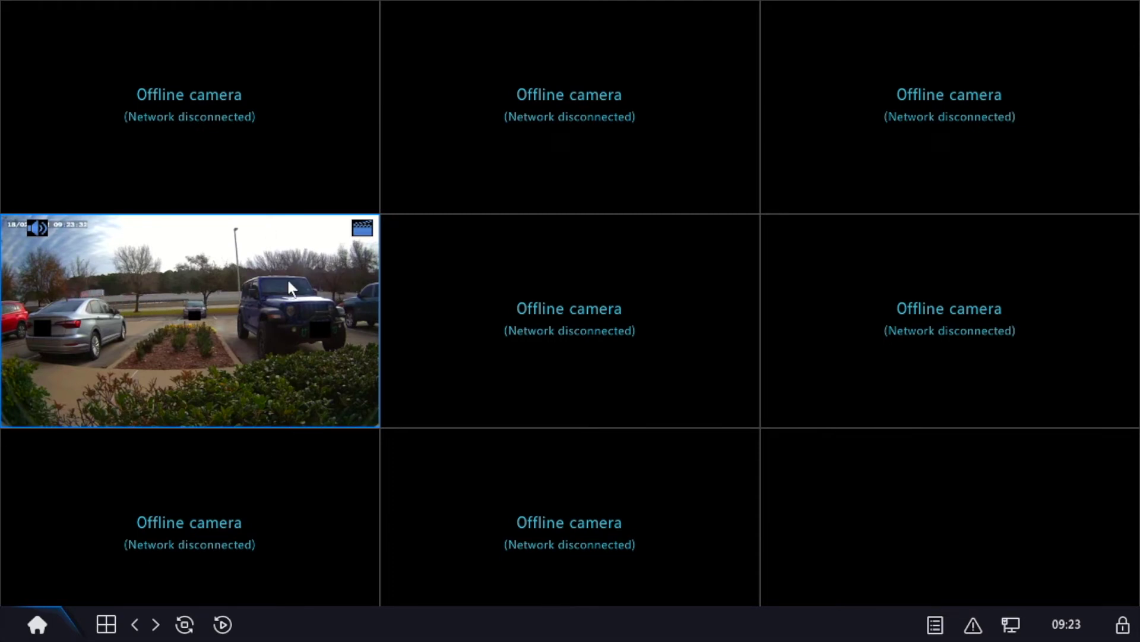
{"action": "right_click", "coordinate": [223, 284]}
{"action": "left_click", "coordinate": [280, 294]}
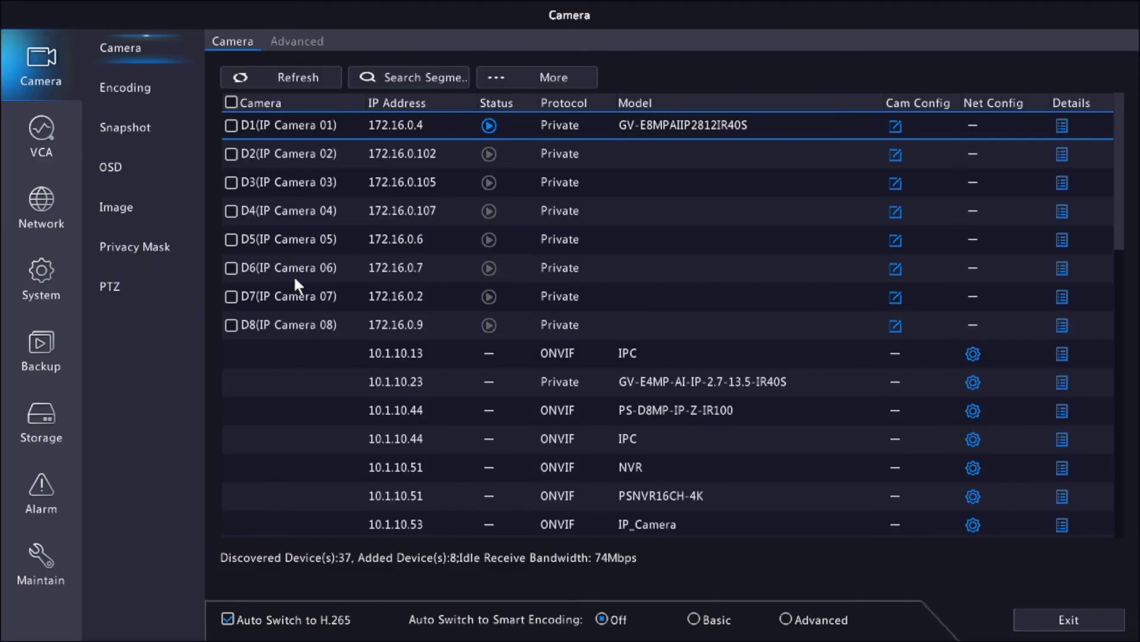
{"action": "left_click", "coordinate": [70, 146]}
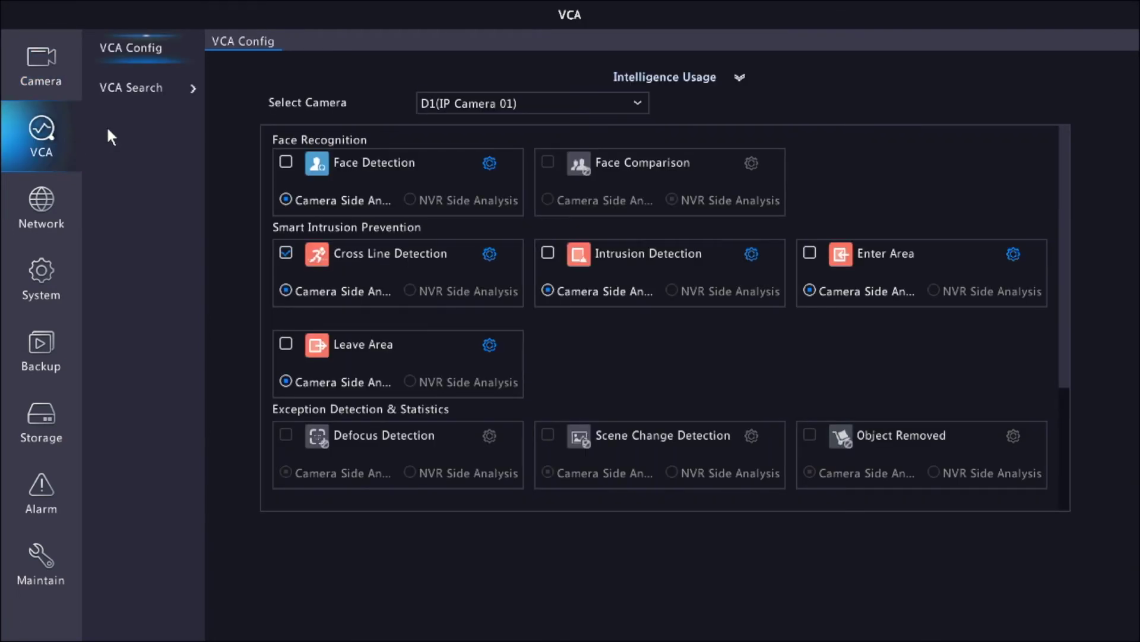
{"action": "left_click", "coordinate": [162, 89]}
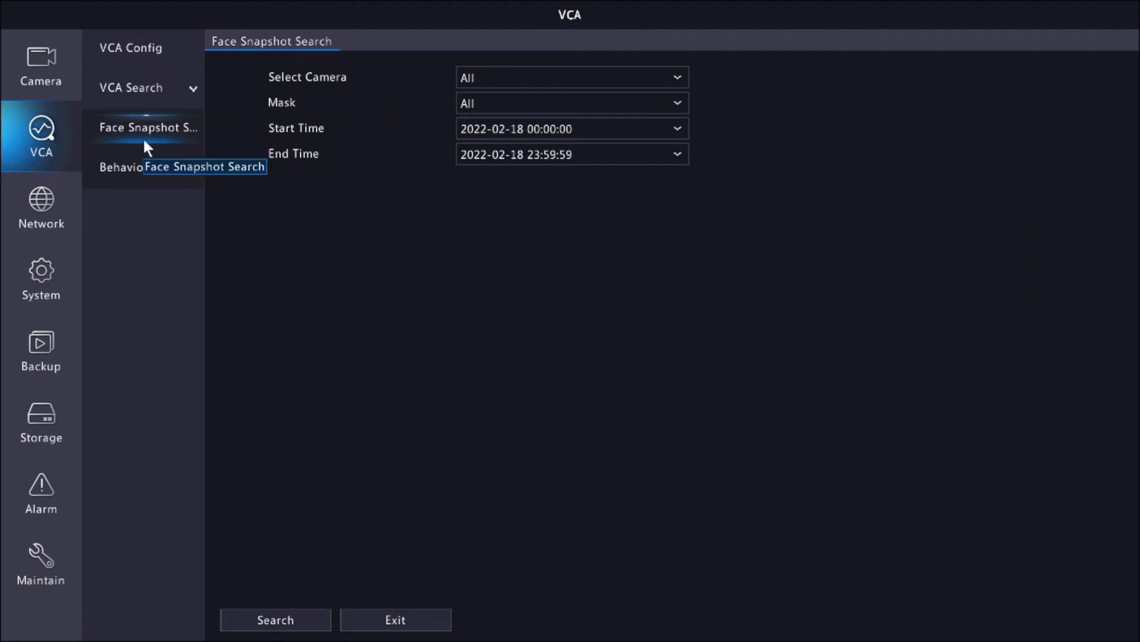
{"action": "left_click", "coordinate": [153, 178]}
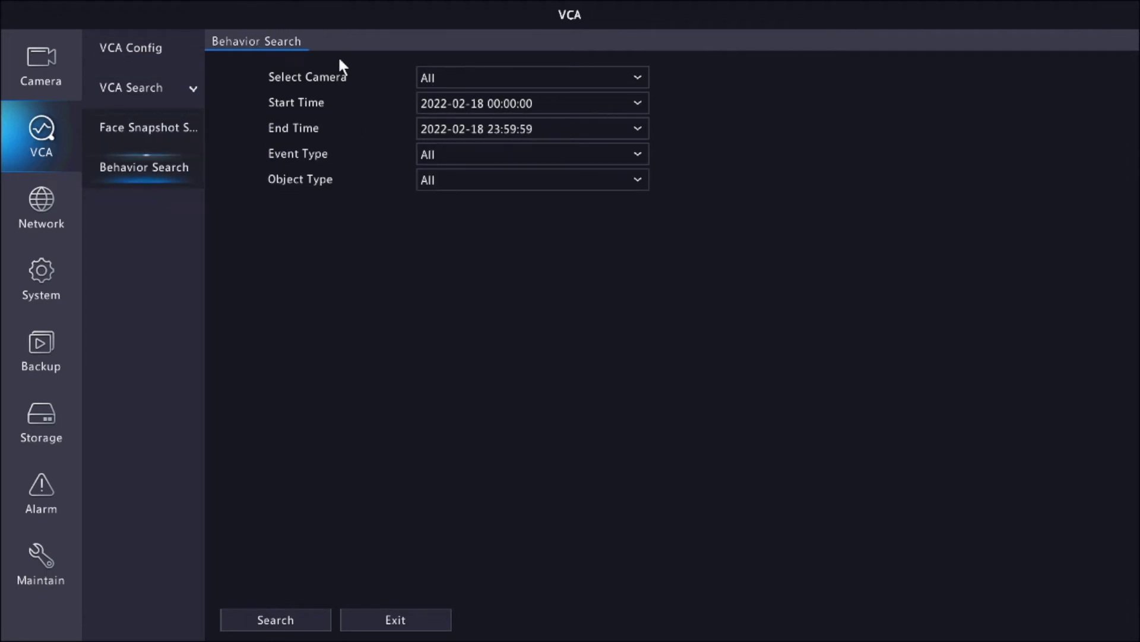
{"action": "left_click", "coordinate": [430, 77]}
{"action": "left_click", "coordinate": [432, 76]}
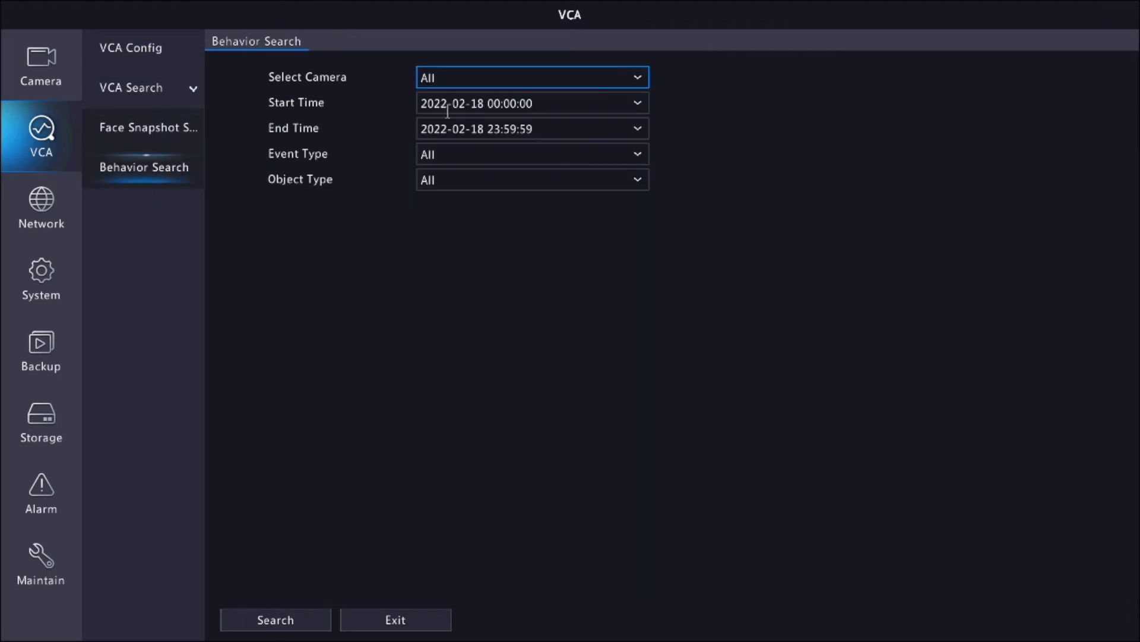
{"action": "left_click", "coordinate": [480, 105]}
{"action": "left_click", "coordinate": [517, 171]}
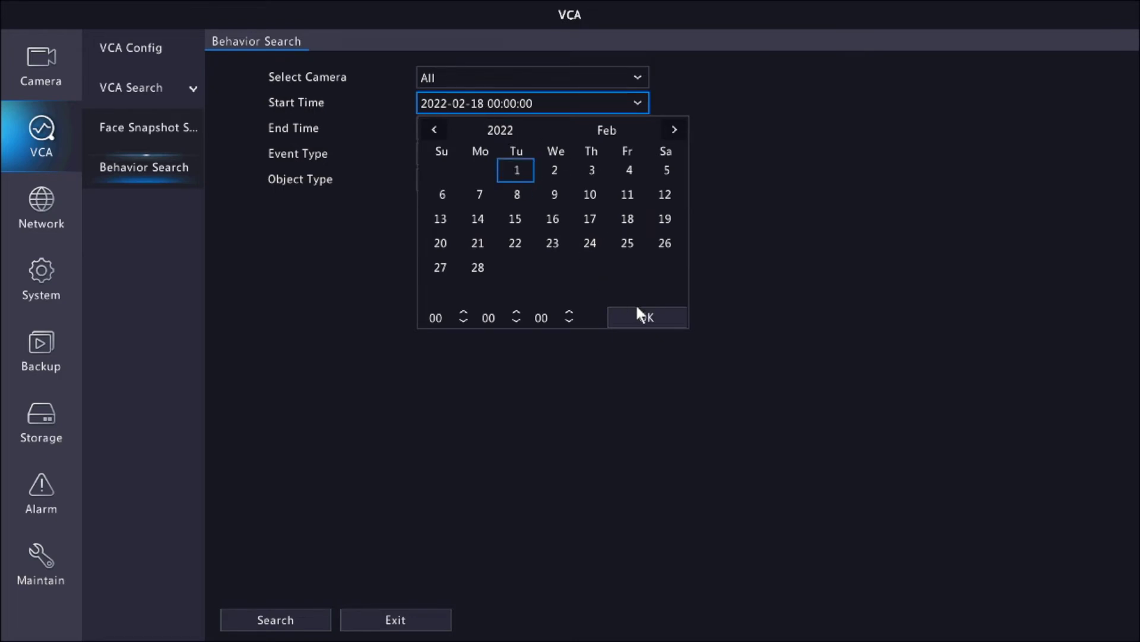
{"action": "left_click", "coordinate": [645, 316]}
- Keep event and object types as All, change the start date to 18 February, and search
{"action": "left_click", "coordinate": [428, 154]}
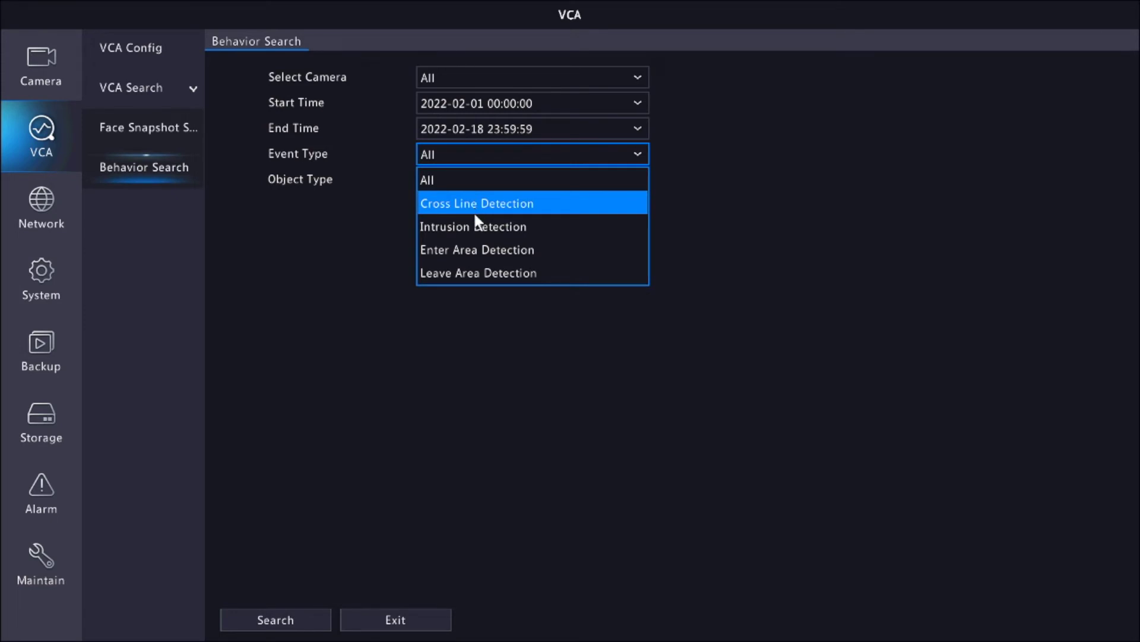
{"action": "left_click", "coordinate": [444, 176]}
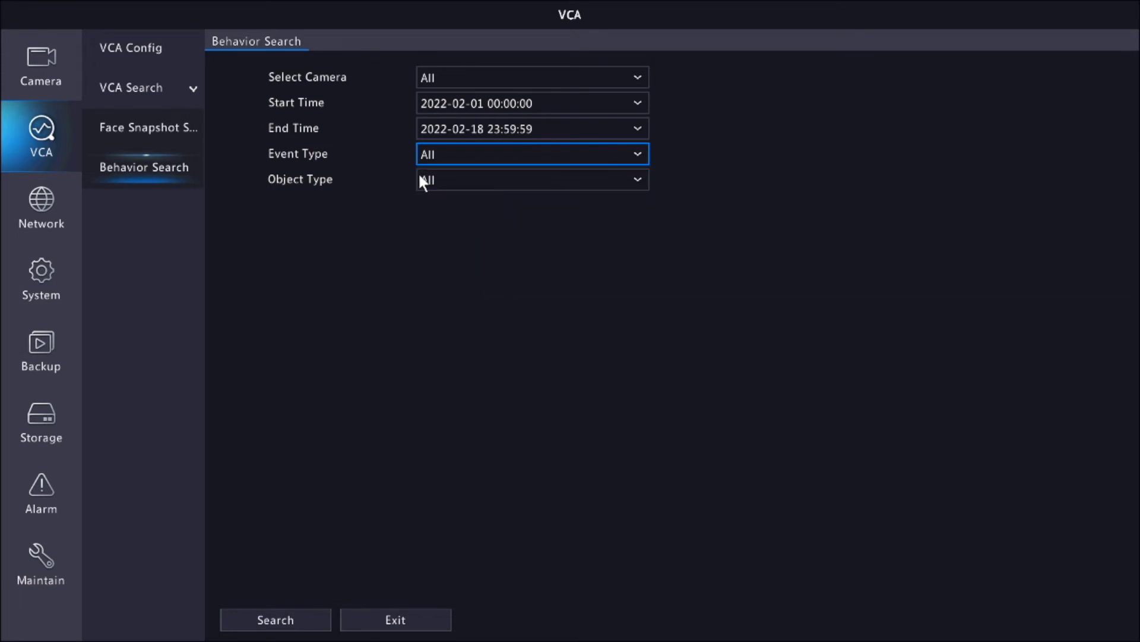
{"action": "left_click", "coordinate": [428, 180]}
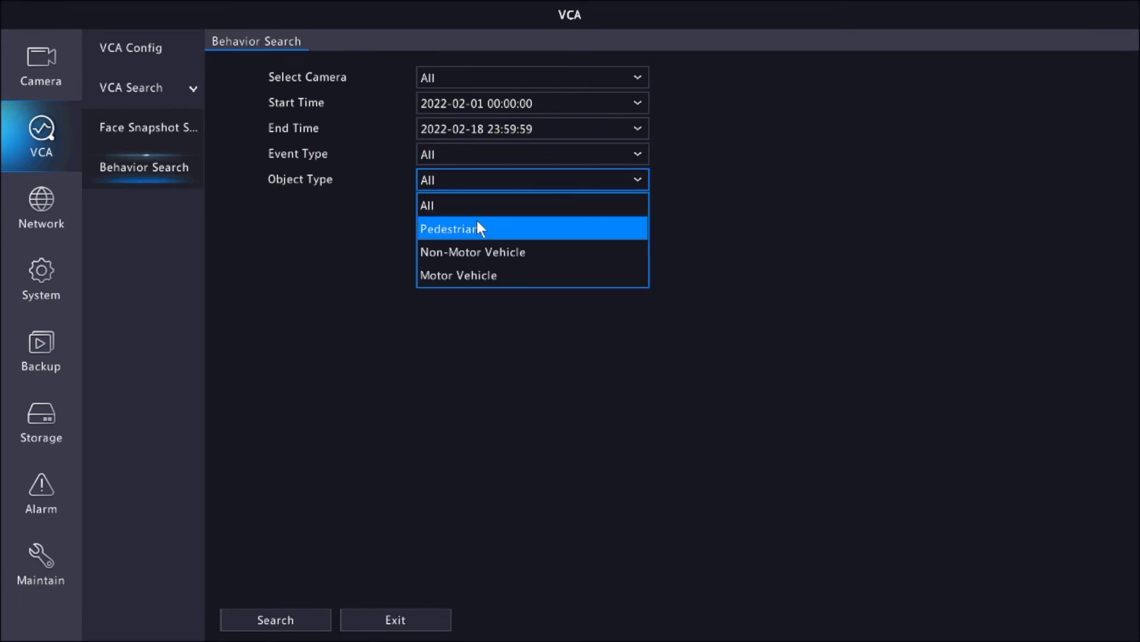
{"action": "left_click", "coordinate": [389, 226]}
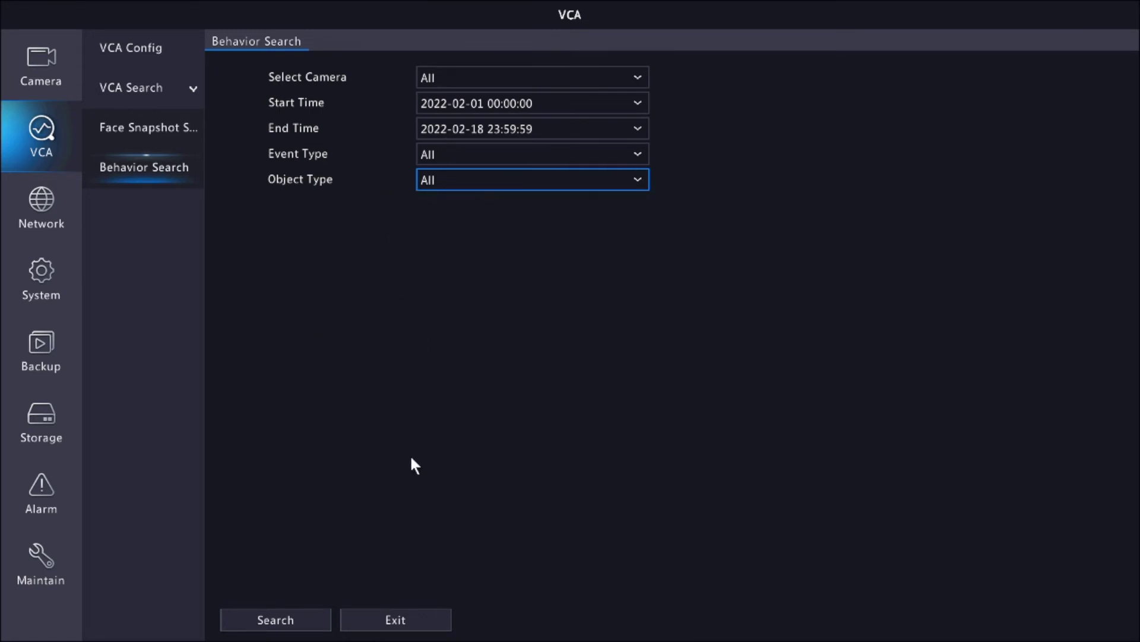
{"action": "left_click", "coordinate": [478, 104]}
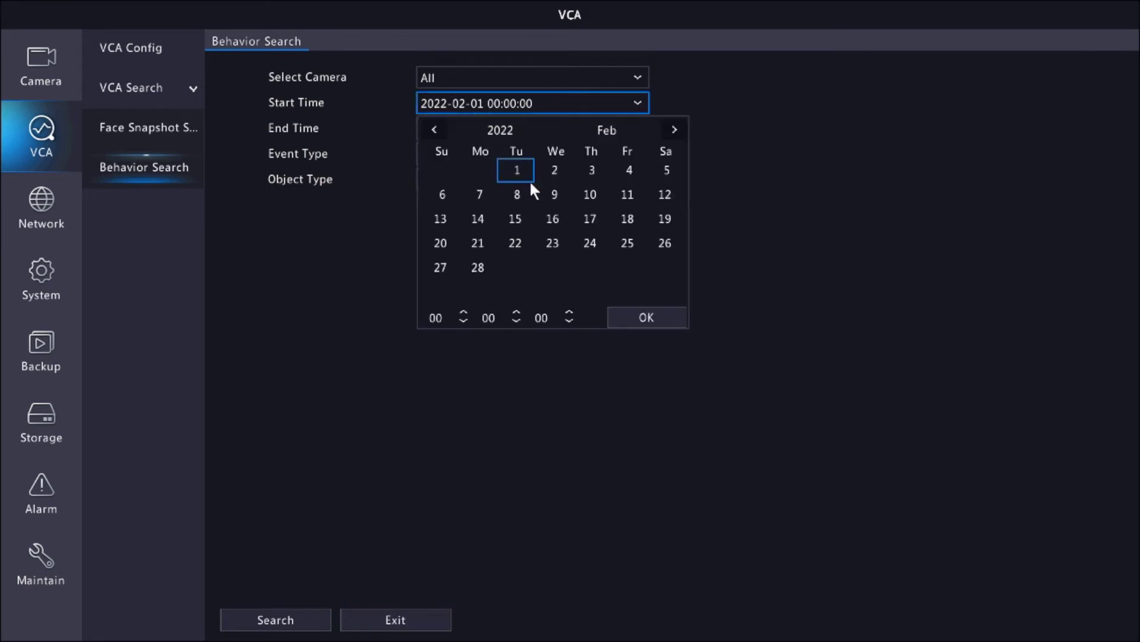
{"action": "left_click", "coordinate": [629, 221]}
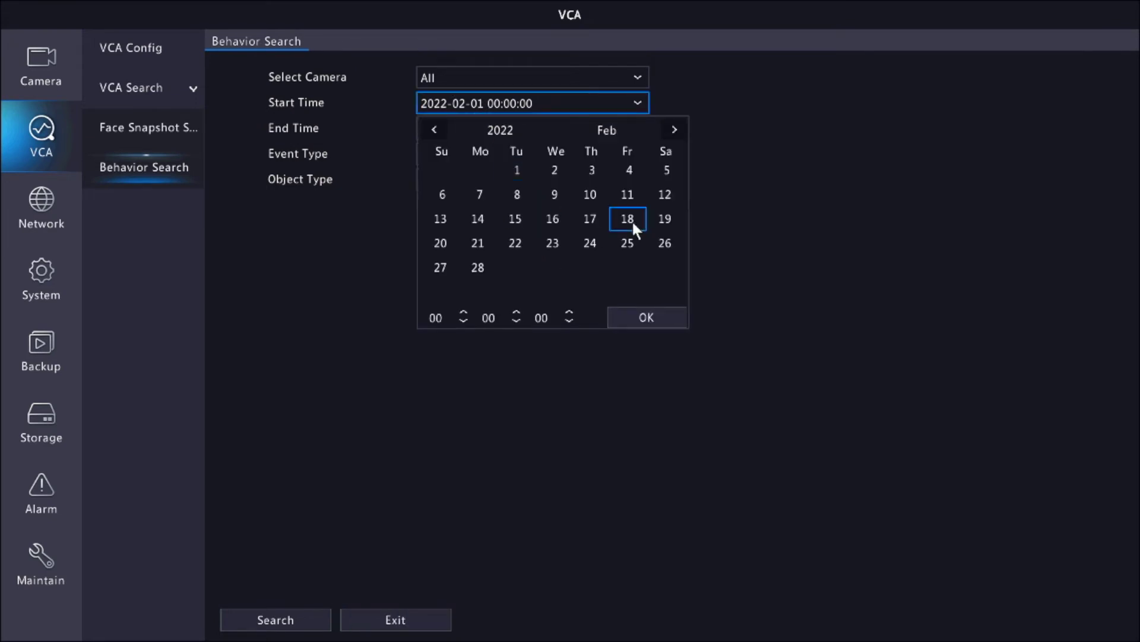
{"action": "left_click", "coordinate": [631, 320]}
{"action": "left_click", "coordinate": [326, 629]}
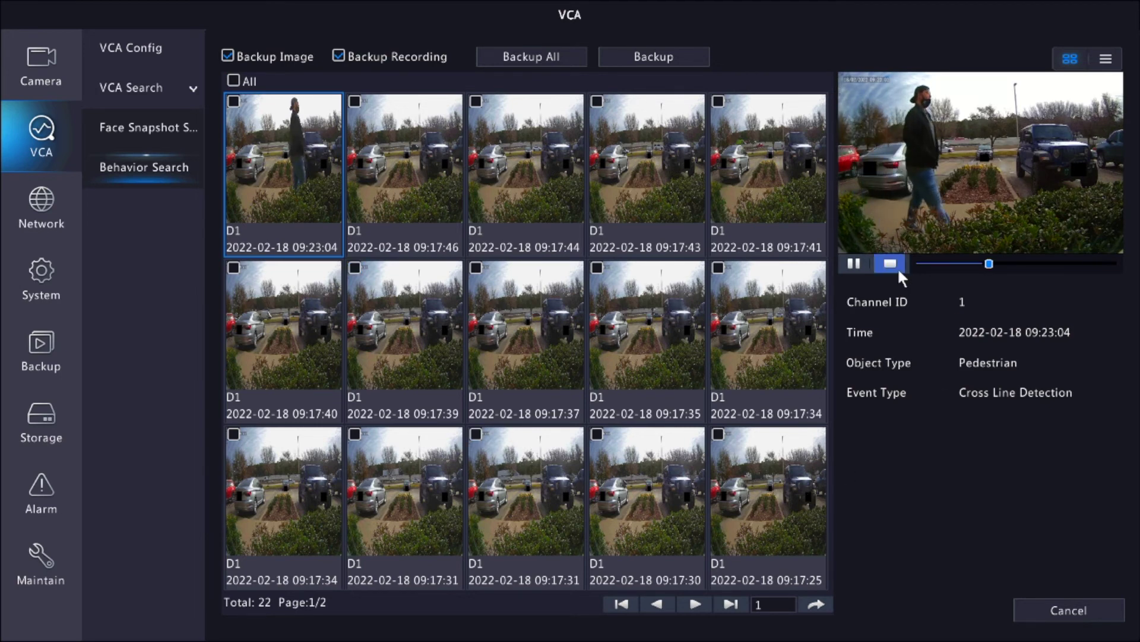
- Pause the pedestrian event preview among the 22 results and go back to the search form
{"action": "left_click", "coordinate": [855, 264]}
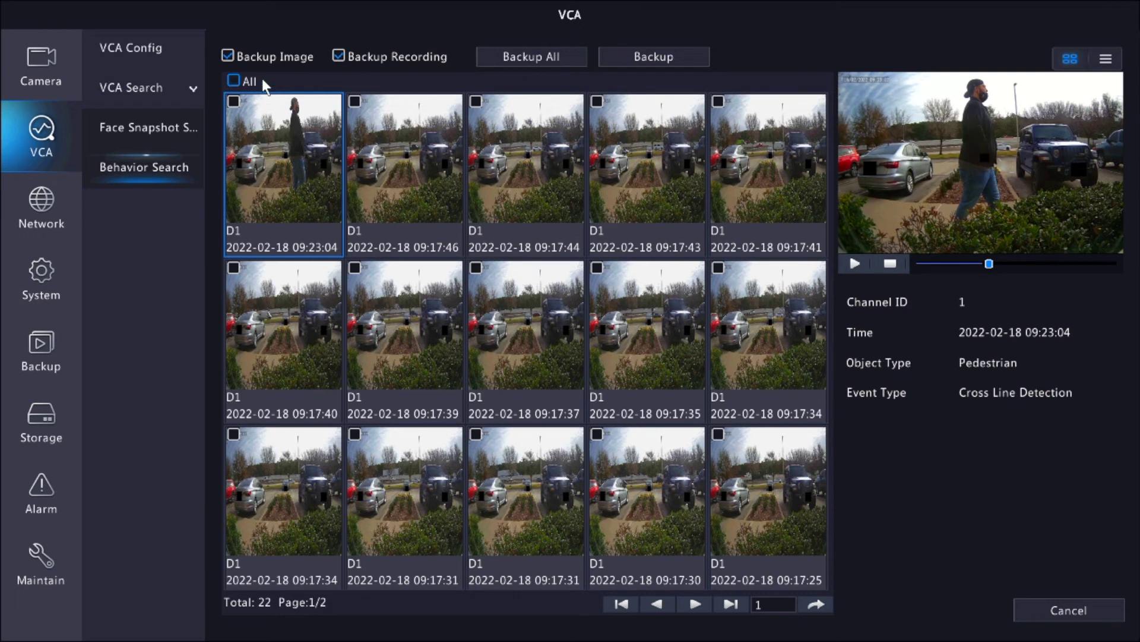
{"action": "right_click", "coordinate": [236, 114]}
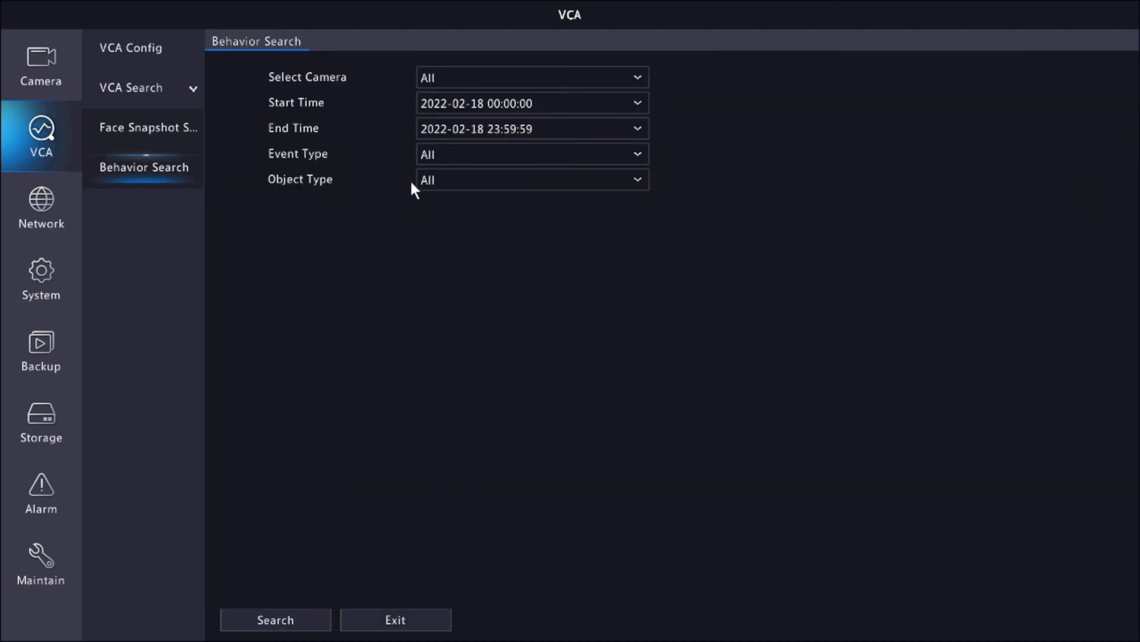
- Search 18 February events for Motor Vehicle objects only, then close the results
{"action": "left_click", "coordinate": [461, 184]}
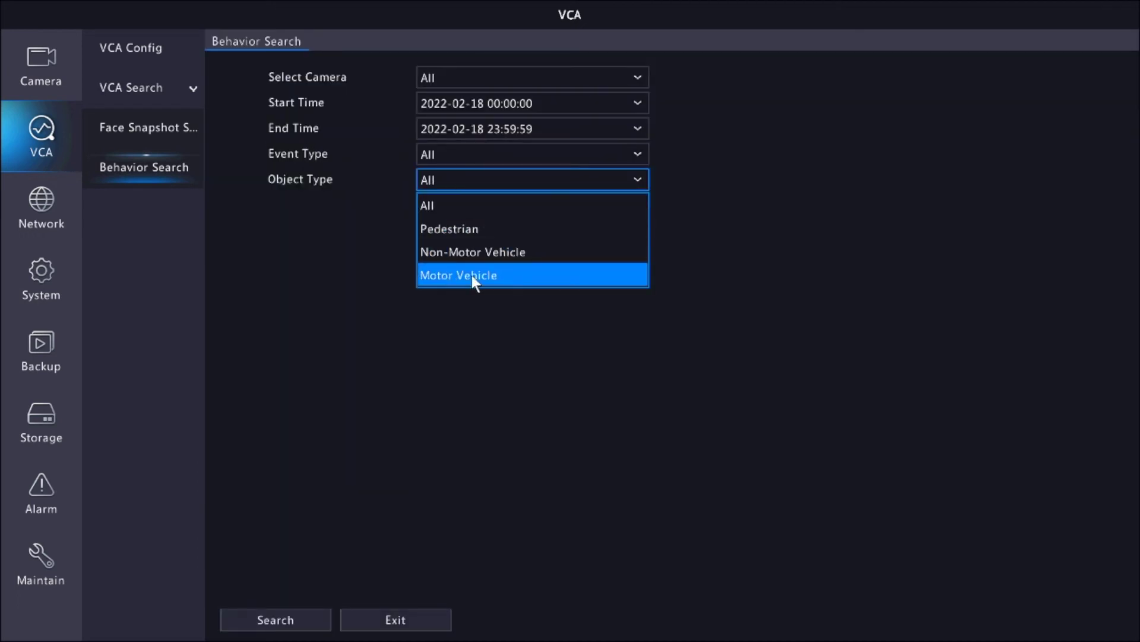
{"action": "left_click", "coordinate": [472, 277]}
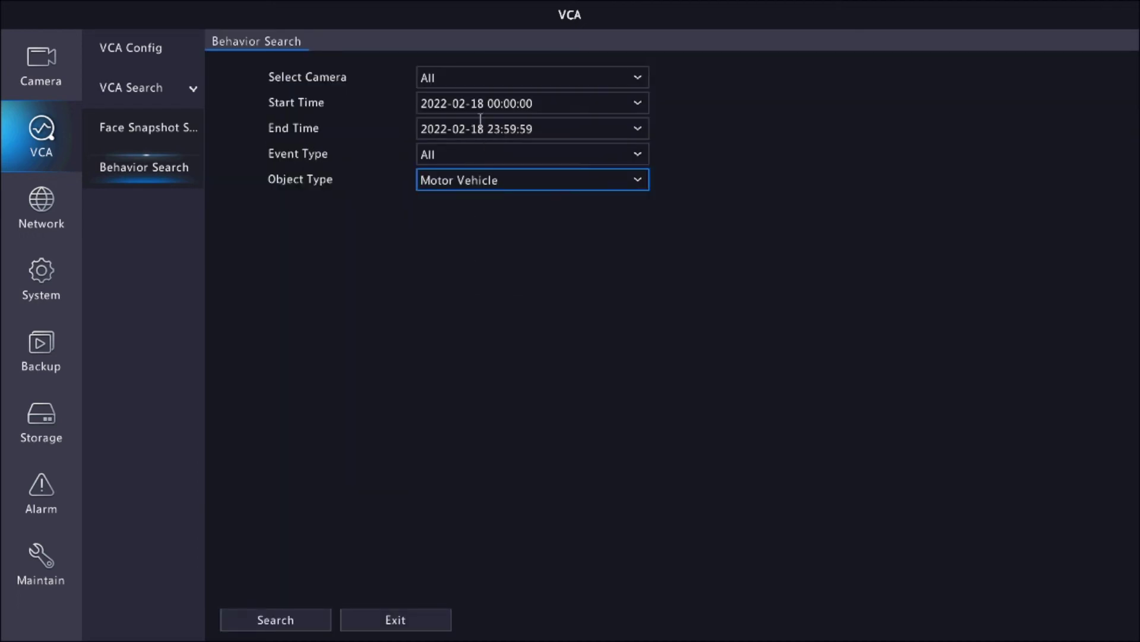
{"action": "left_click", "coordinate": [304, 621]}
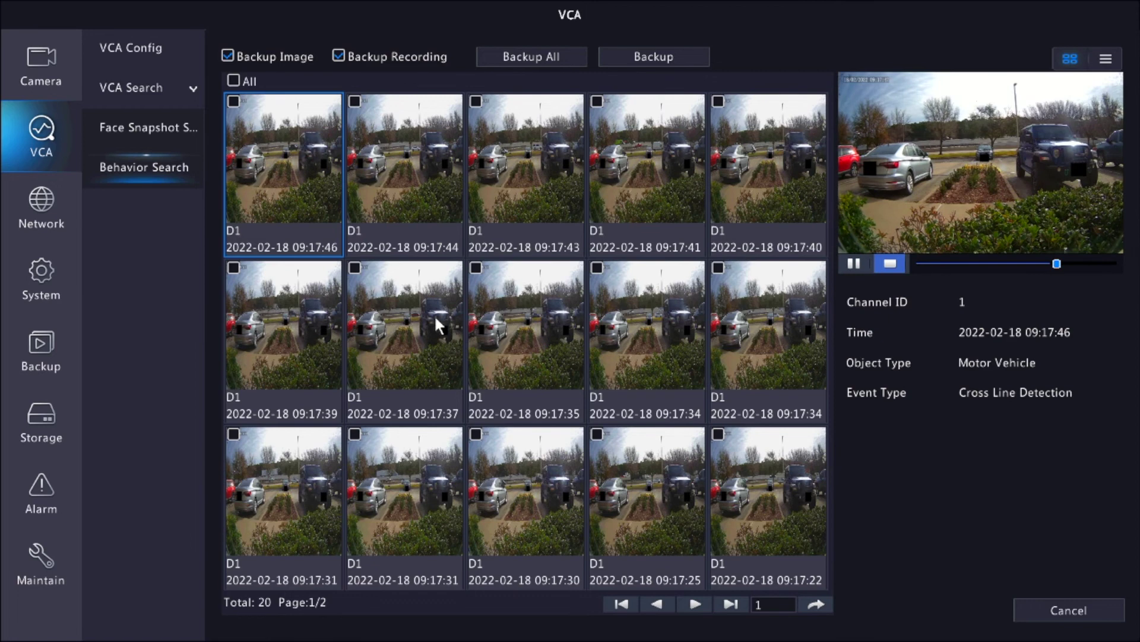
{"action": "right_click", "coordinate": [416, 268]}
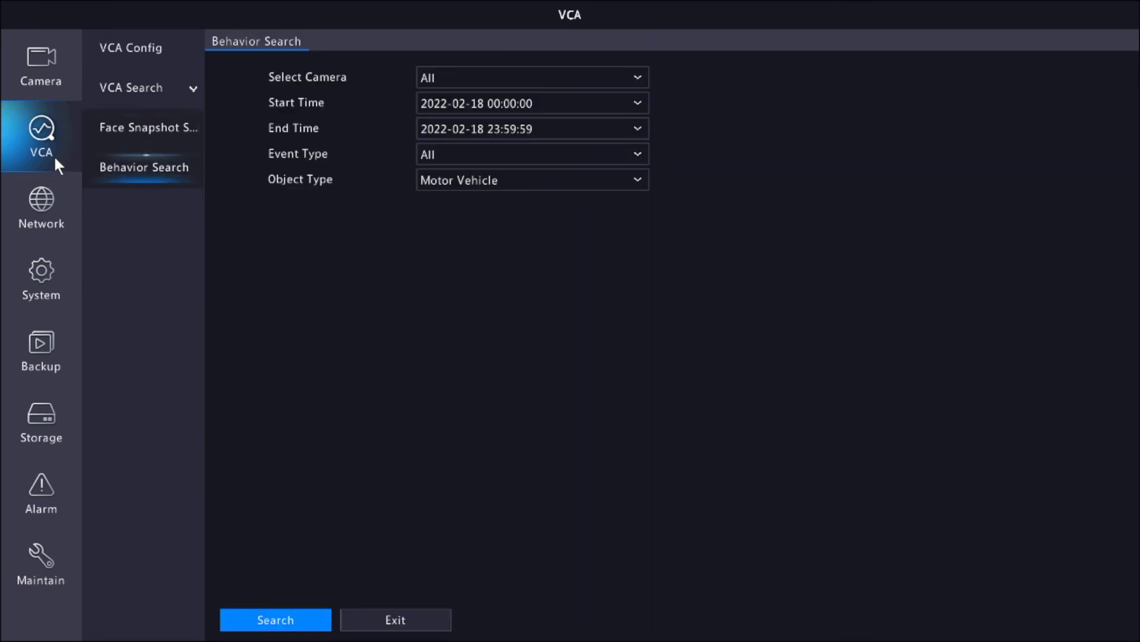
- Draw intrusion rule 1 as a four-corner area around the silver car and flower bed
{"action": "left_click", "coordinate": [145, 53]}
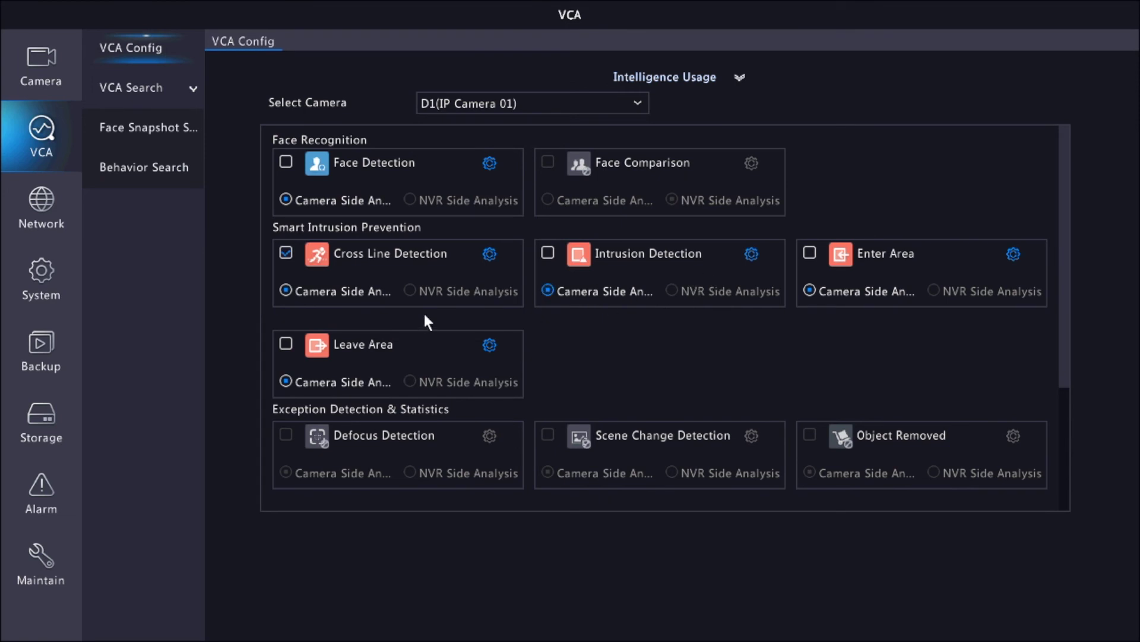
{"action": "left_click", "coordinate": [752, 254]}
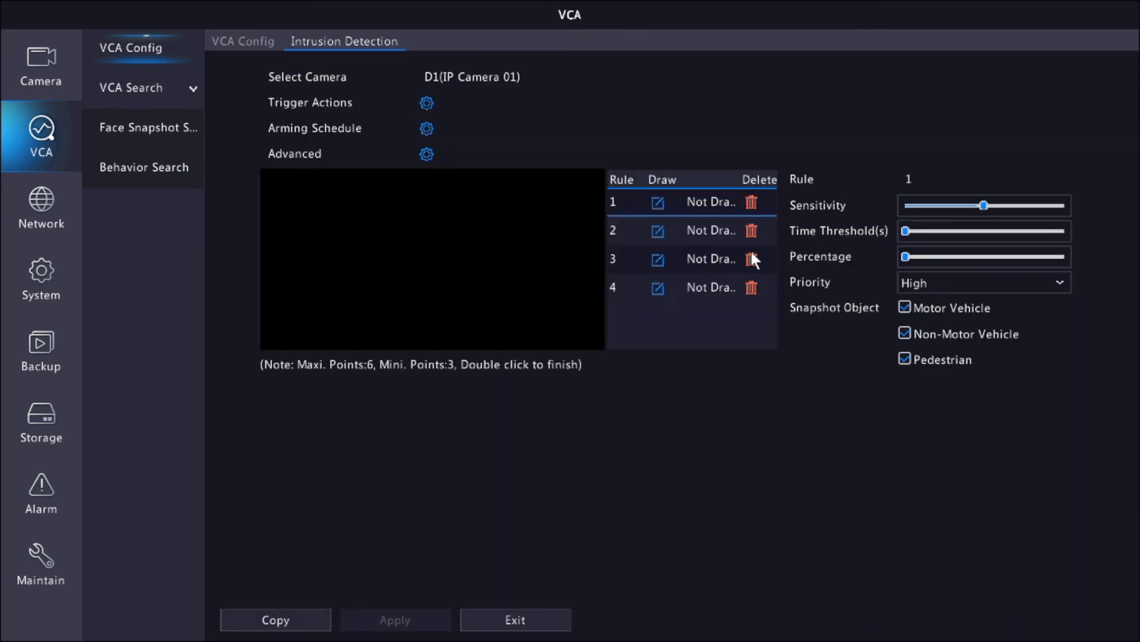
{"action": "left_click", "coordinate": [659, 202]}
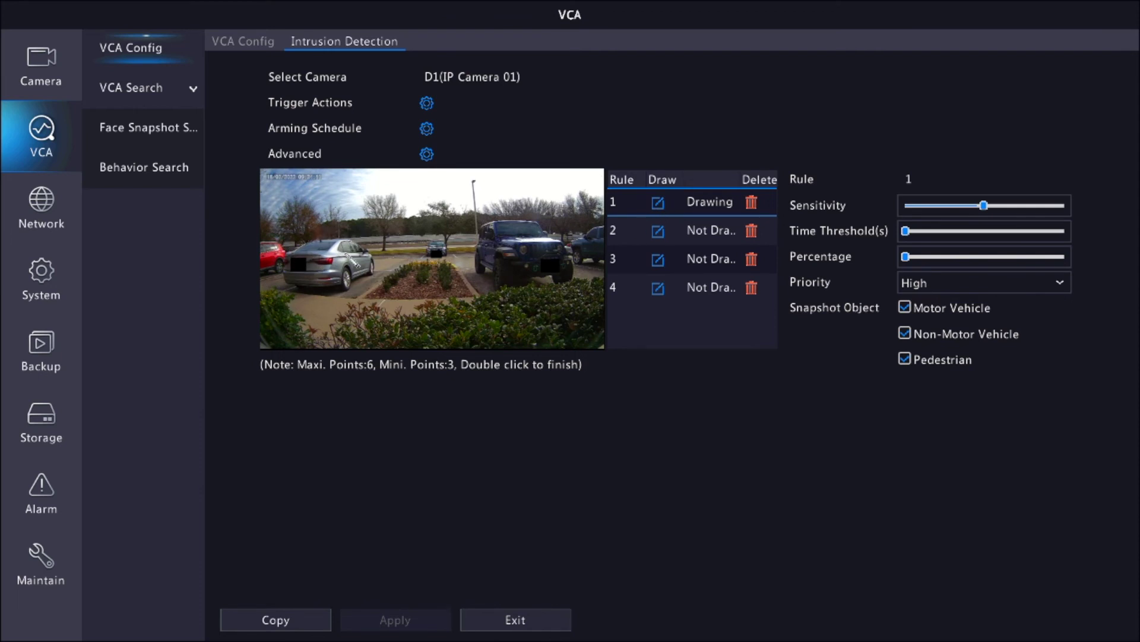
{"action": "left_click", "coordinate": [310, 230]}
{"action": "left_click", "coordinate": [314, 304]}
{"action": "left_click", "coordinate": [423, 300]}
{"action": "left_click", "coordinate": [419, 223]}
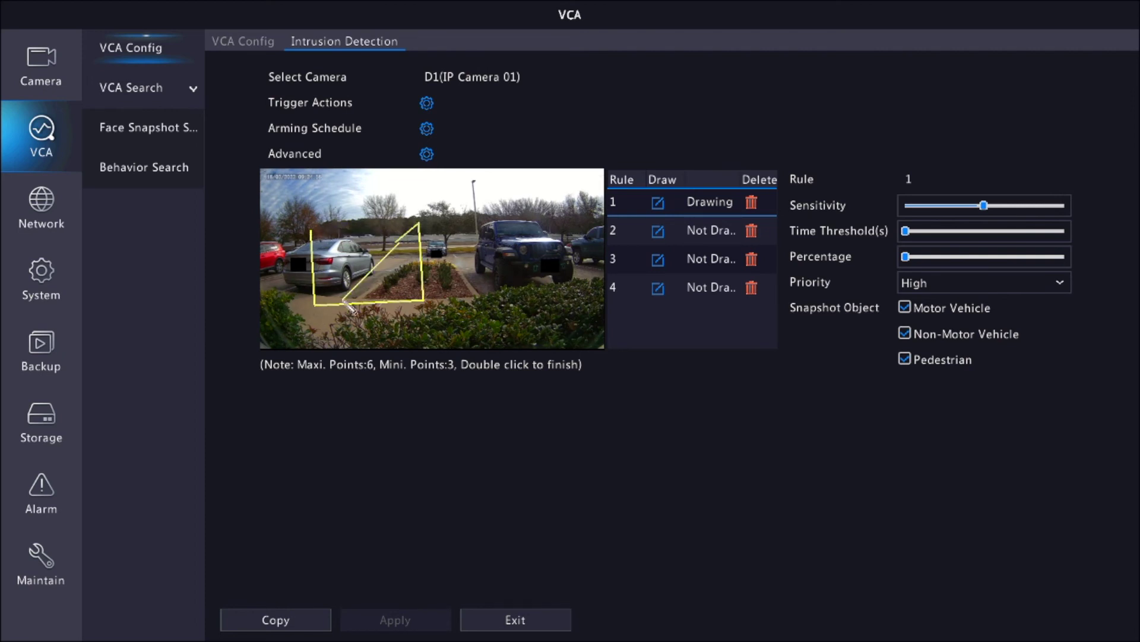
{"action": "double_click", "coordinate": [312, 230]}
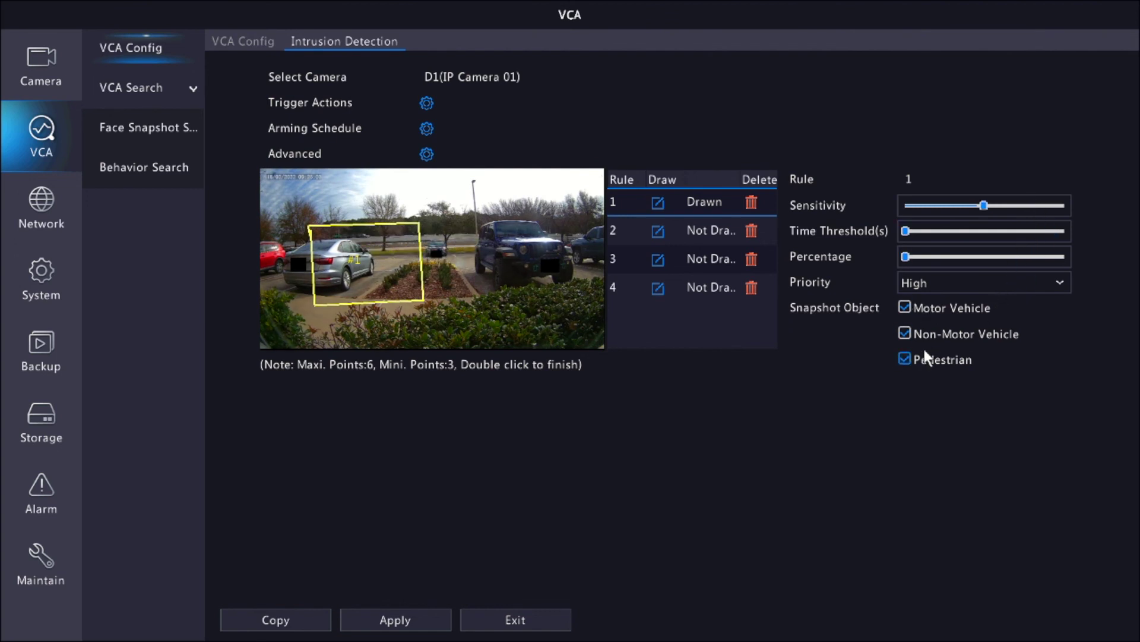
- Make intrusion detection trigger recording on channel D1
{"action": "left_click", "coordinate": [426, 104]}
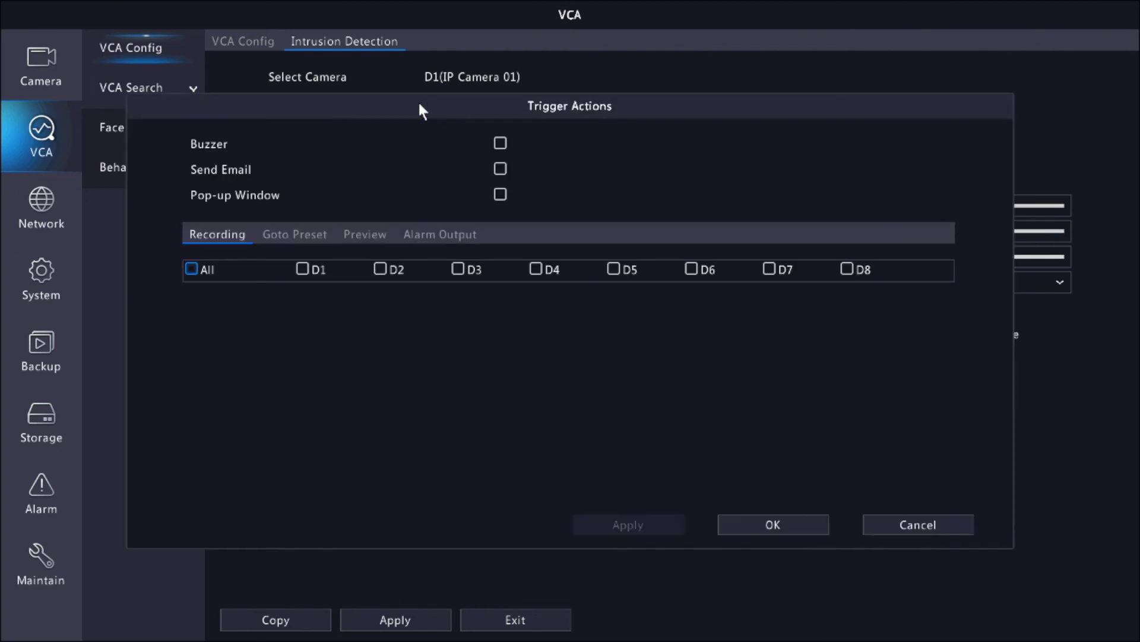
{"action": "left_click", "coordinate": [303, 270]}
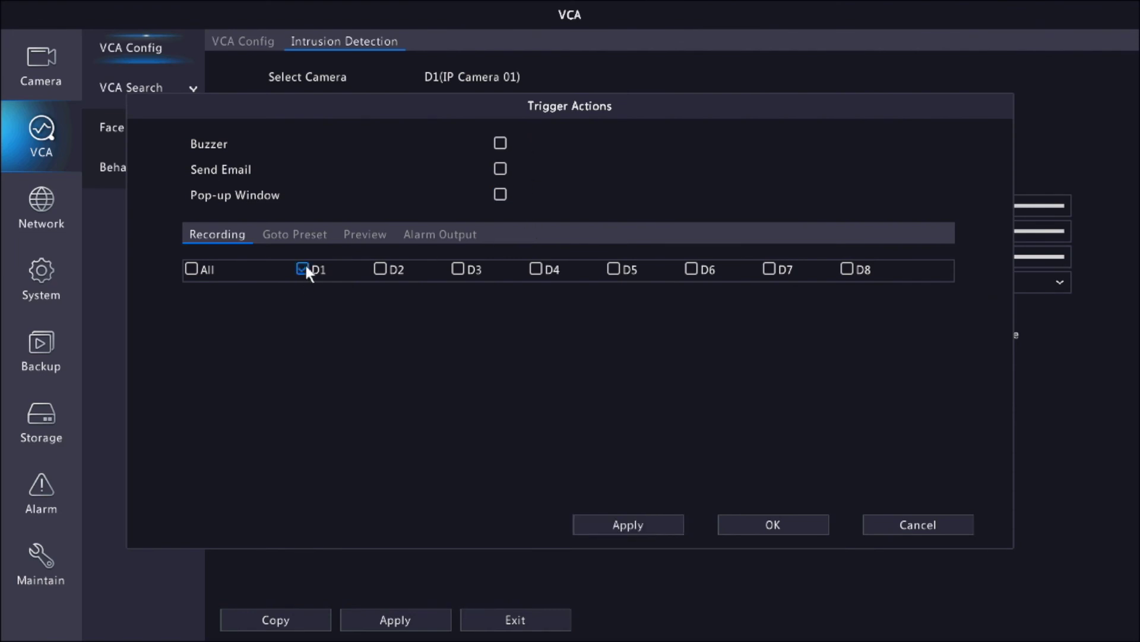
{"action": "left_click", "coordinate": [662, 528]}
{"action": "left_click", "coordinate": [746, 519]}
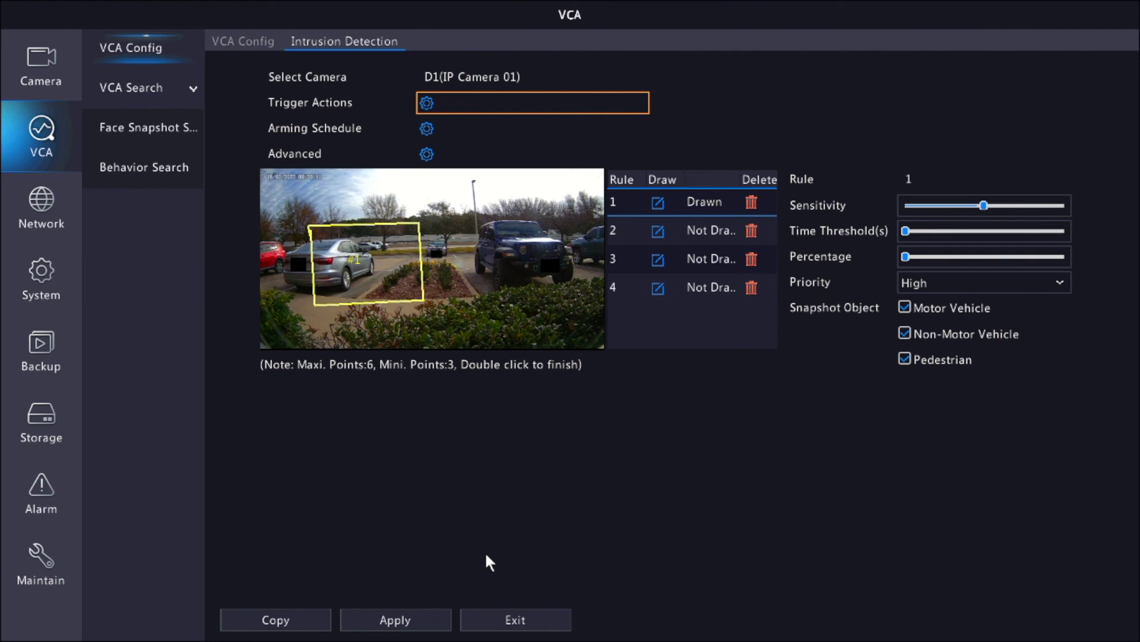
- Save the intrusion rule, enable Intrusion Detection, and reopen Behavior Search
{"action": "left_click", "coordinate": [433, 620]}
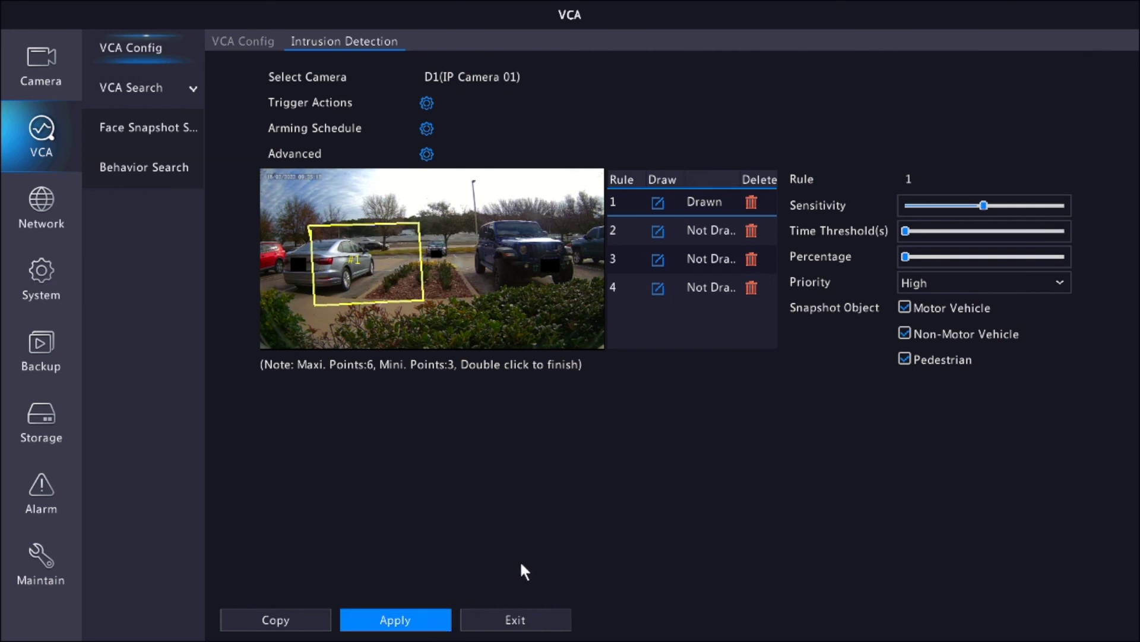
{"action": "left_click", "coordinate": [502, 618]}
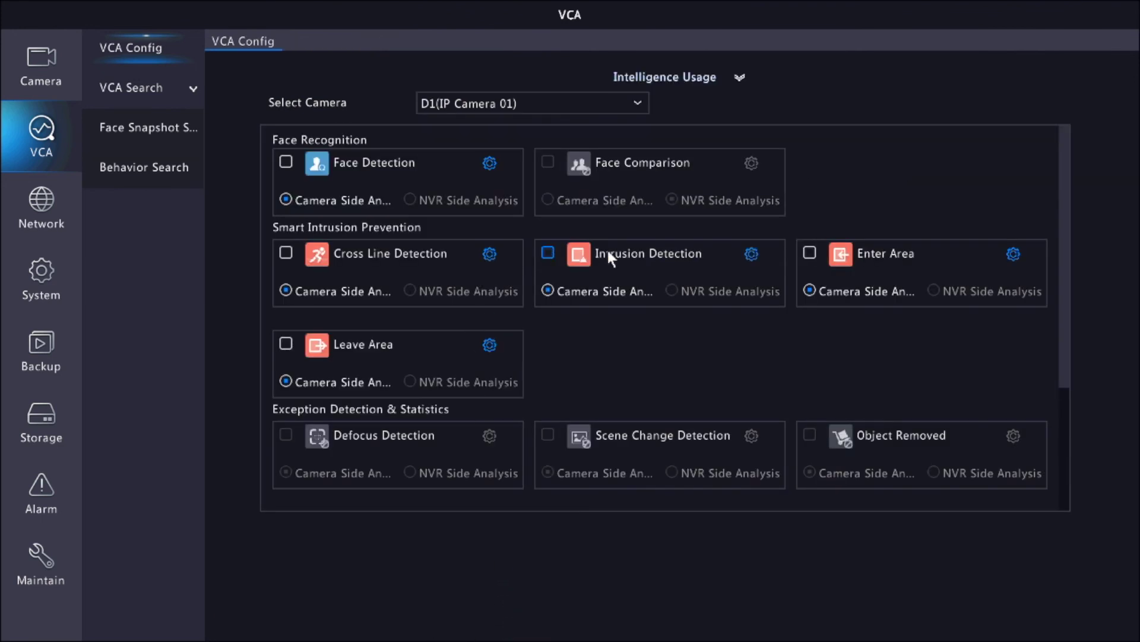
{"action": "left_click", "coordinate": [582, 285]}
{"action": "left_click", "coordinate": [158, 169]}
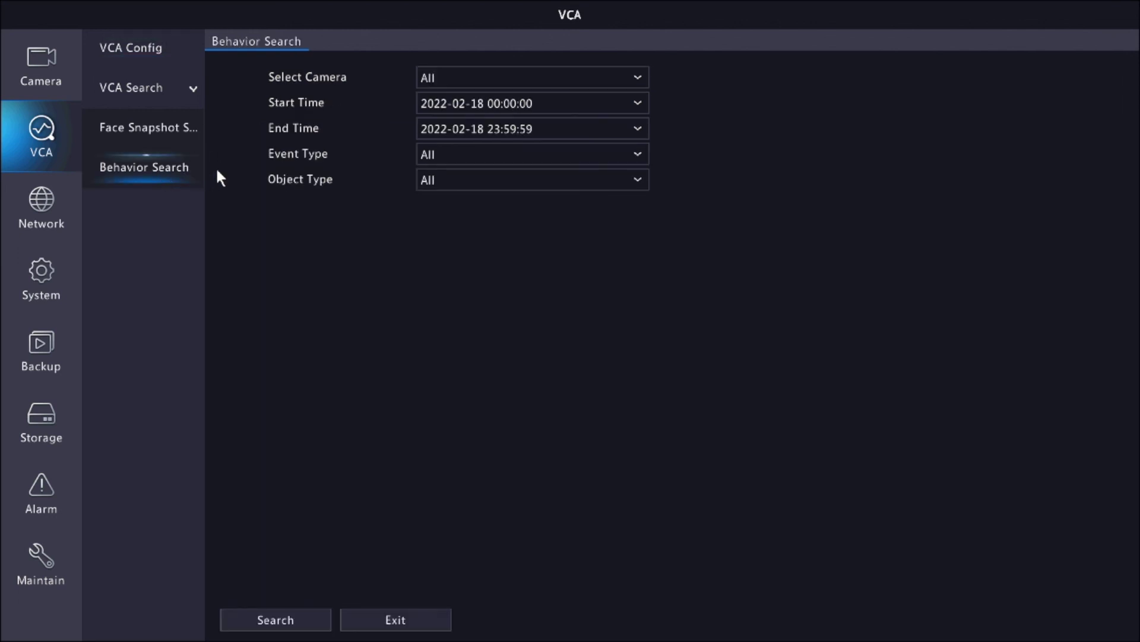
- Browse the Behavior Search Object Type and Event Type lists, leaving both at All
{"action": "left_click", "coordinate": [440, 183]}
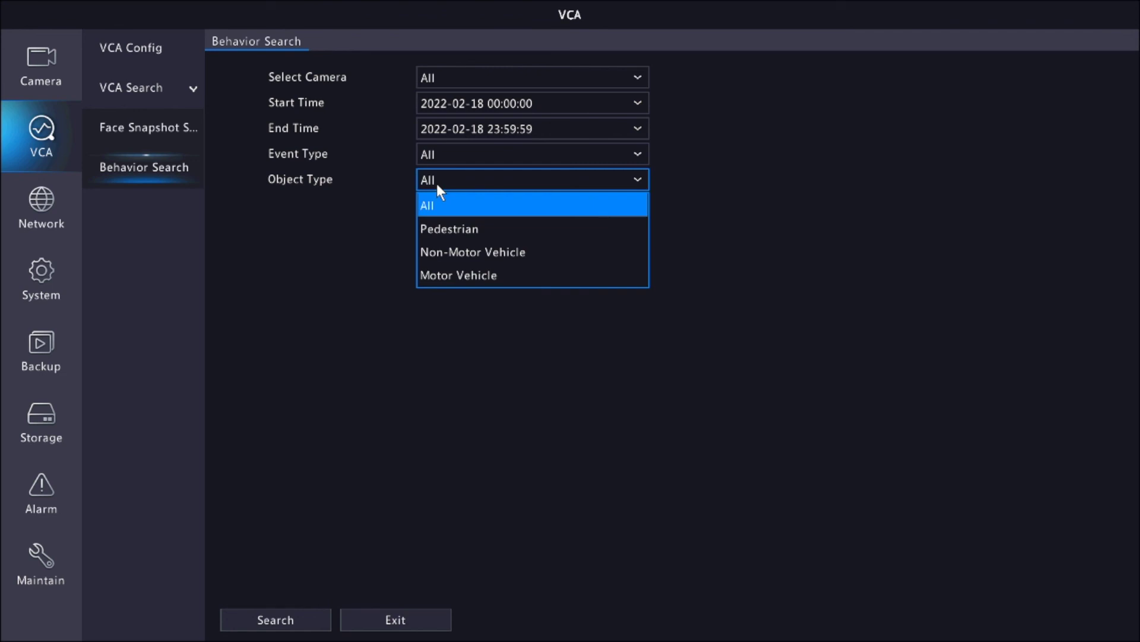
{"action": "left_click", "coordinate": [392, 143]}
{"action": "left_click", "coordinate": [463, 182]}
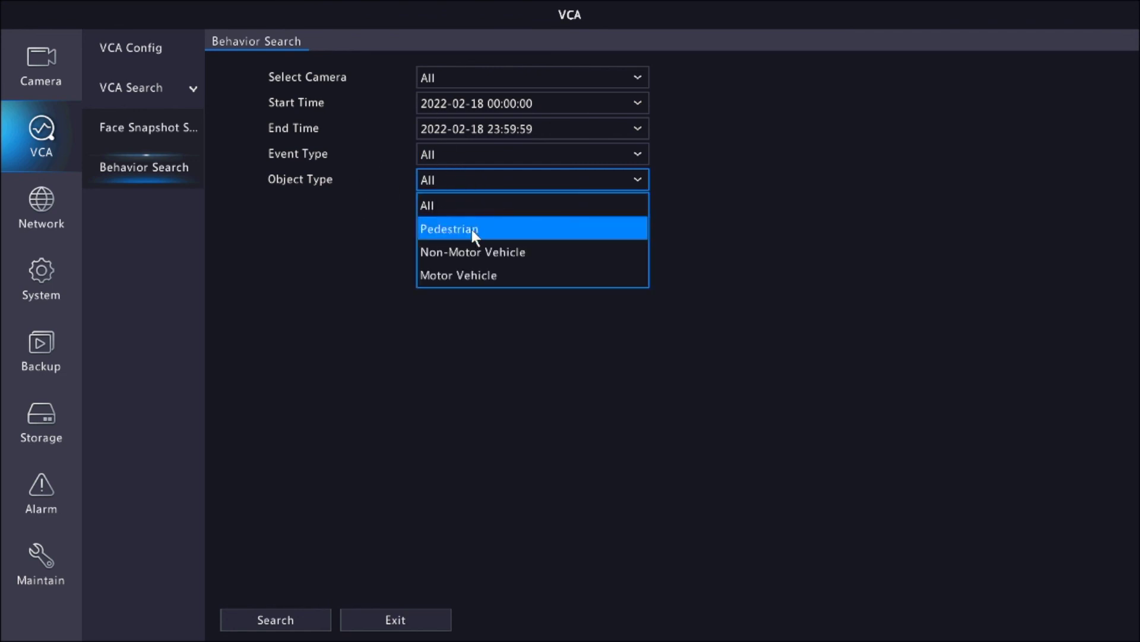
{"action": "left_click", "coordinate": [373, 162]}
{"action": "left_click", "coordinate": [436, 153]}
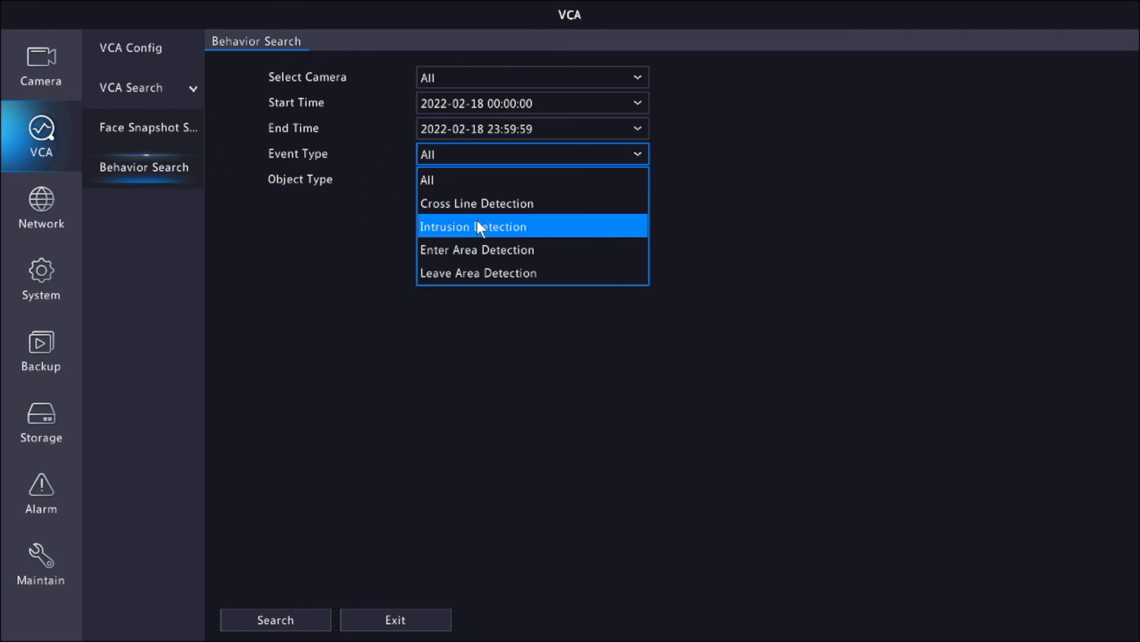